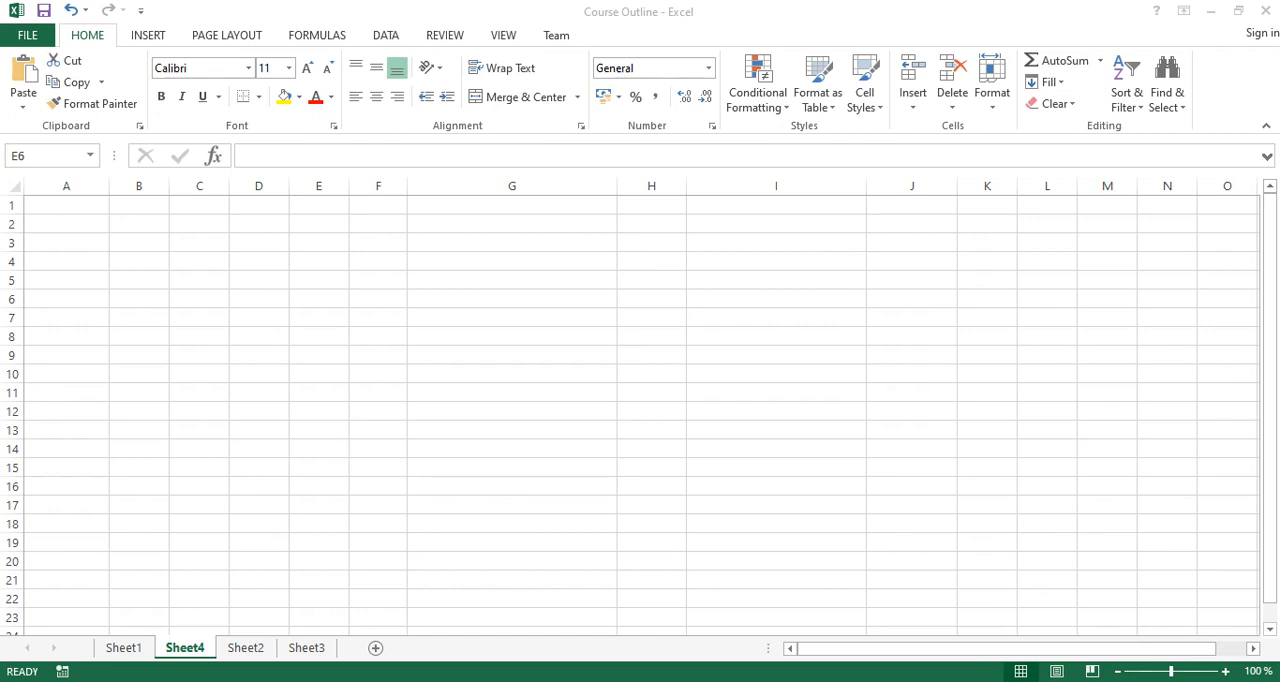
# Enter Column as the heading in A1 and the repeated entry A in cells A2 and A3.
pyautogui.click(319, 299)
pyautogui.click(66, 205)
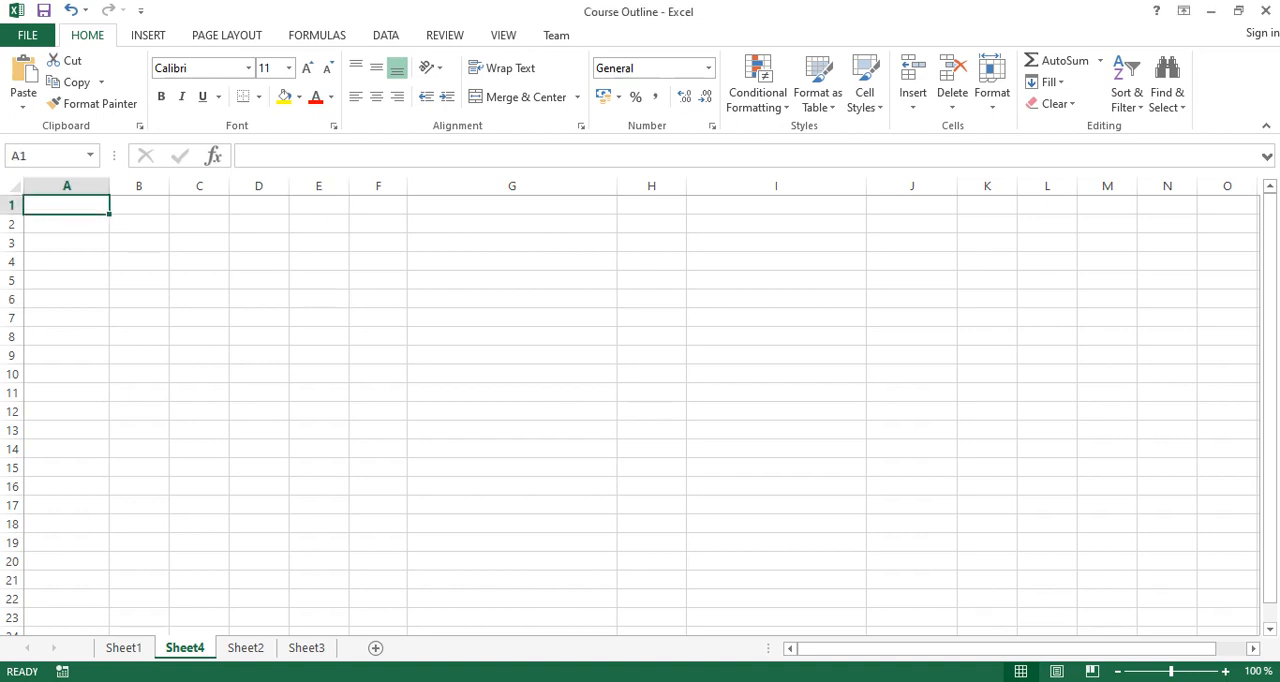
pyautogui.write('Column')
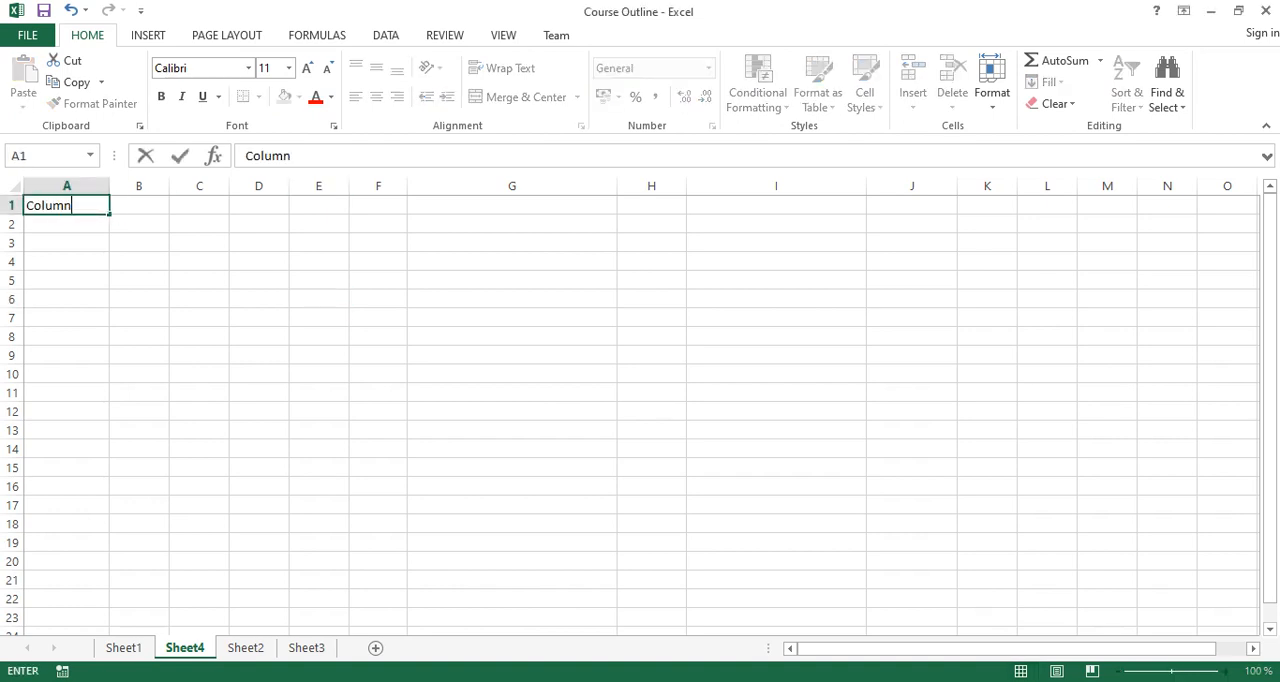
pyautogui.press('Return')
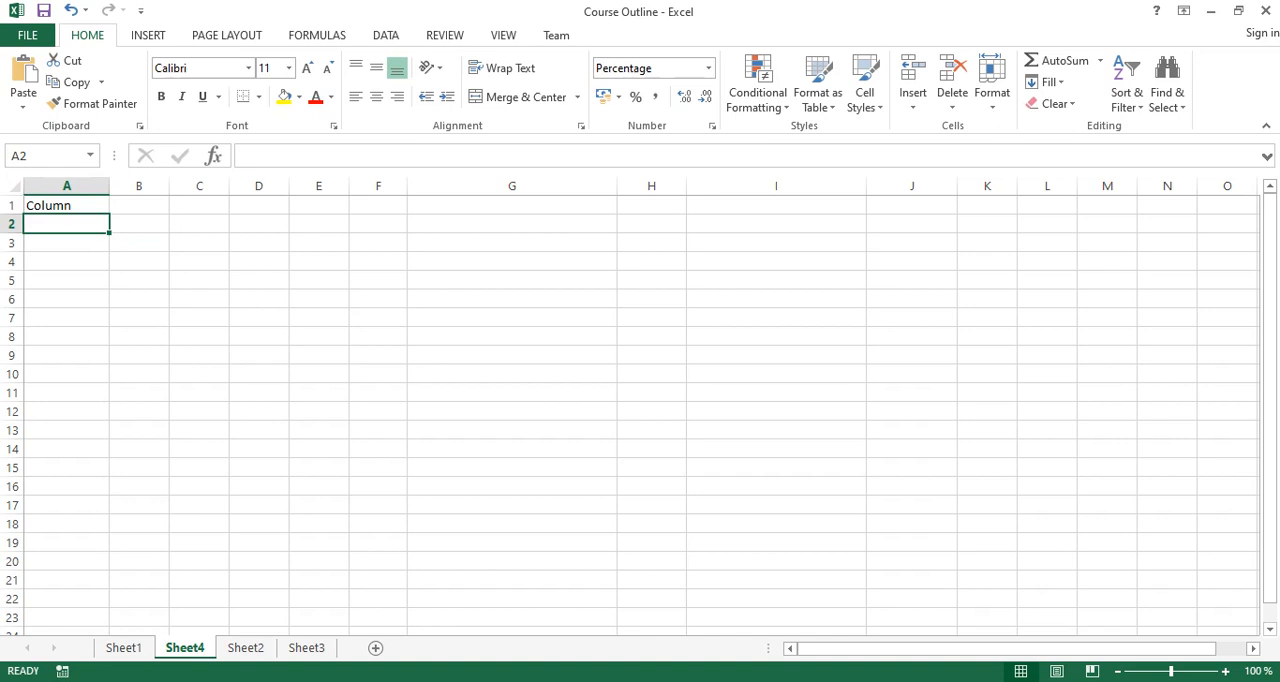
pyautogui.write('A')
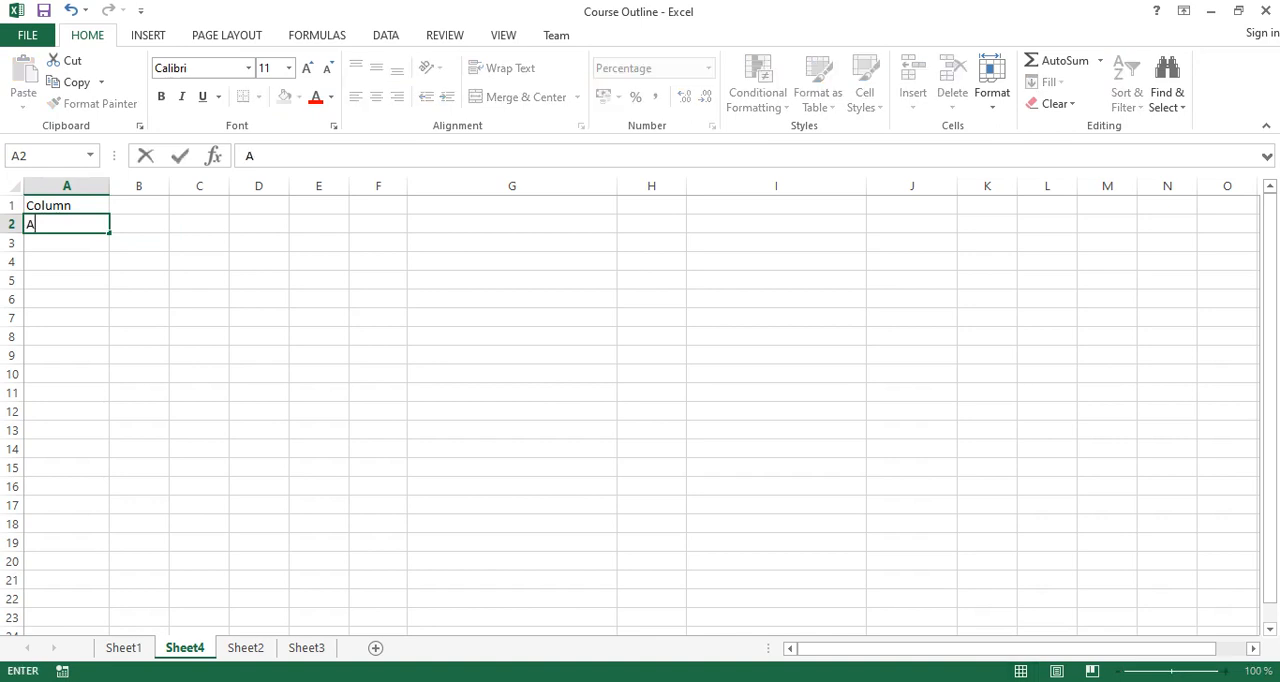
pyautogui.press('Return')
pyautogui.write('A')
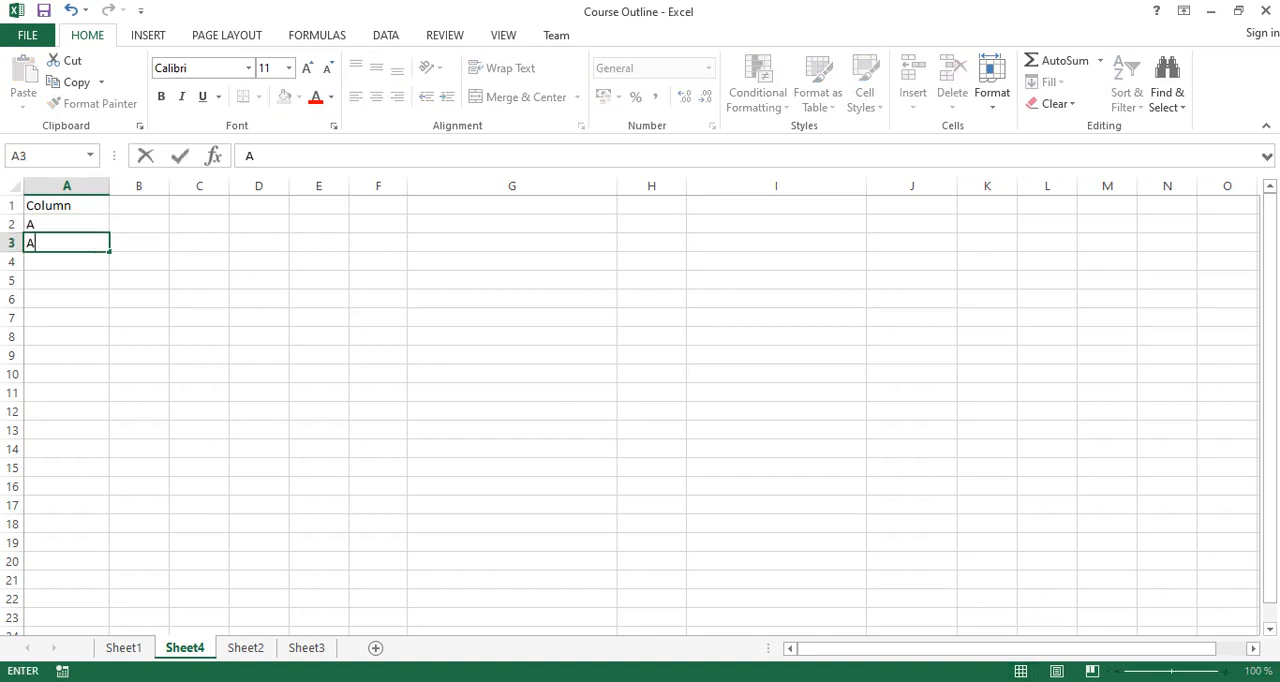
pyautogui.press('Return')
# Clear the sample entries from cells A1 to A3.
pyautogui.press('Up')
pyautogui.press('Up')
pyautogui.press('Down')
pyautogui.hotkey('shift', 'Up')
pyautogui.hotkey('shift', 'Up')
pyautogui.press('Delete')
pyautogui.press('Up')
pyautogui.press('Up')
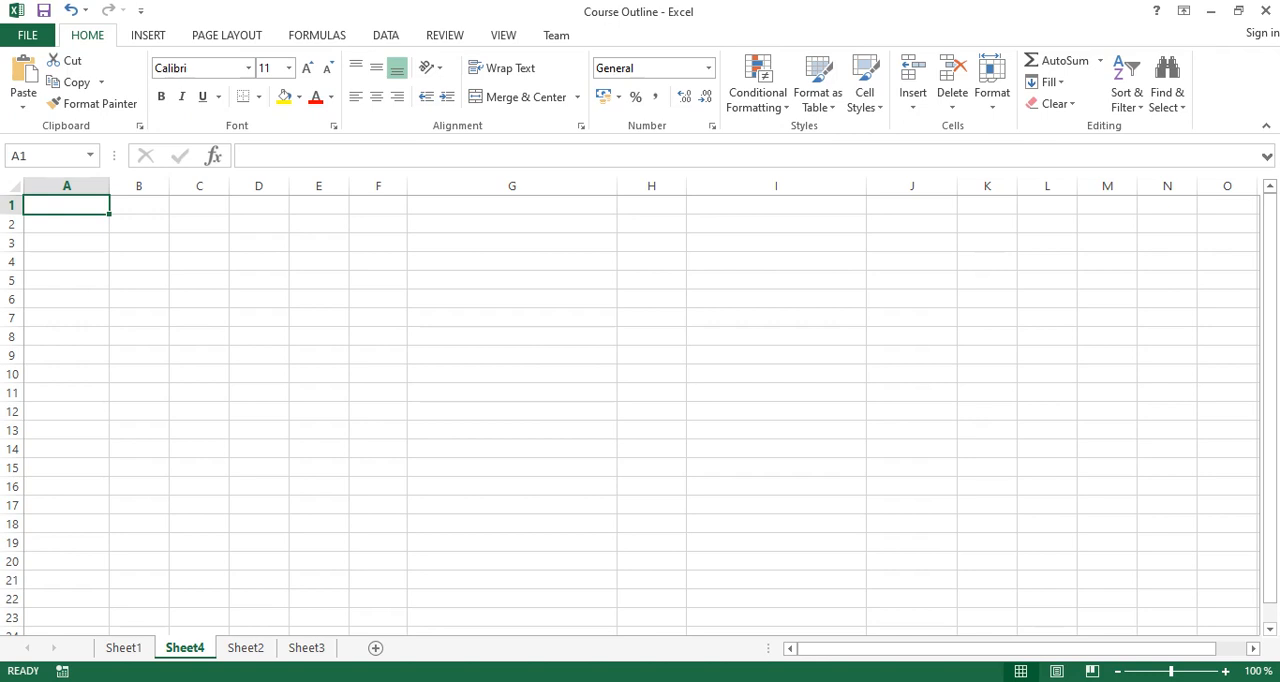
# Widen column A and enter Purchase Invoice as a centred heading in A1.
pyautogui.moveTo(110, 186); pyautogui.dragTo(150, 186)
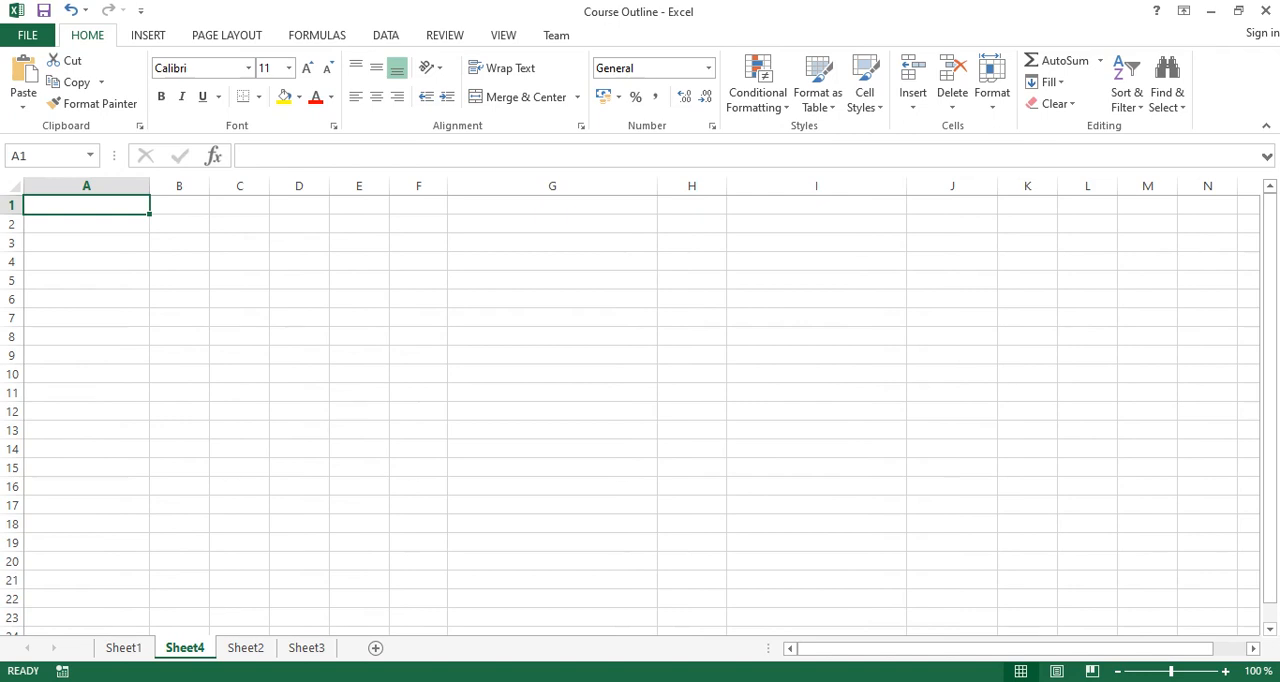
pyautogui.write('Purchase ')
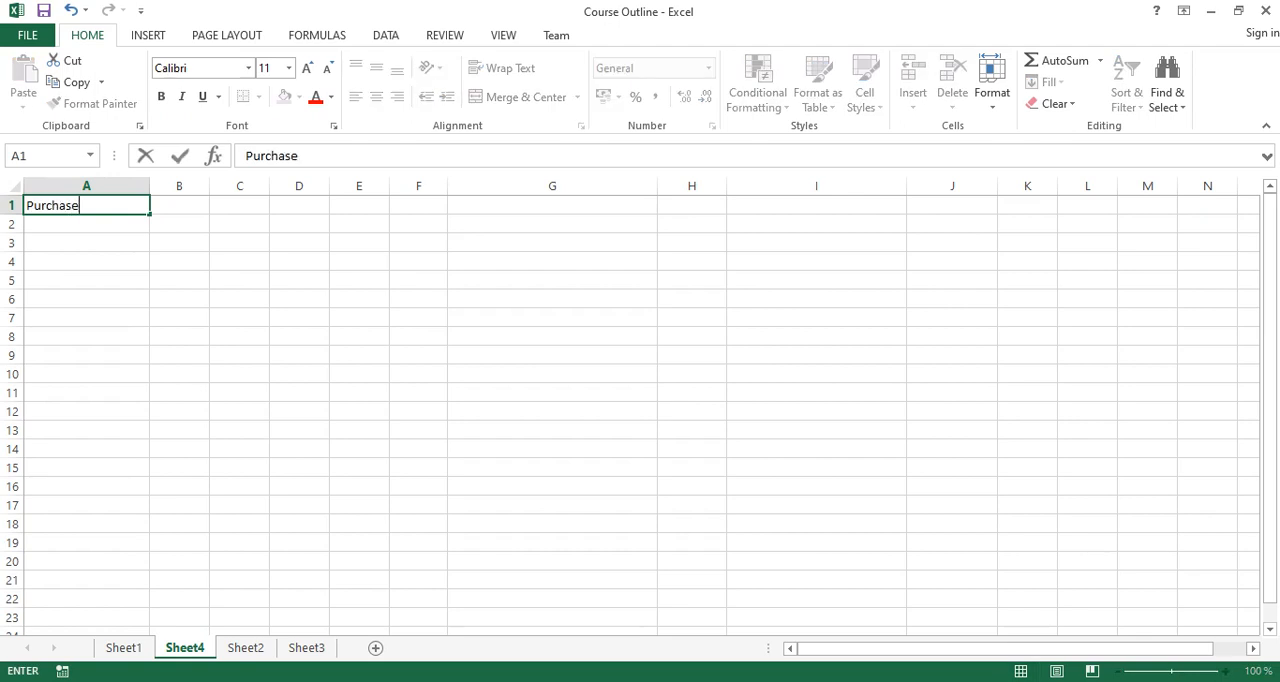
pyautogui.write('Invoice')
pyautogui.press('Return')
pyautogui.click(87, 205)
pyautogui.click(376, 97)
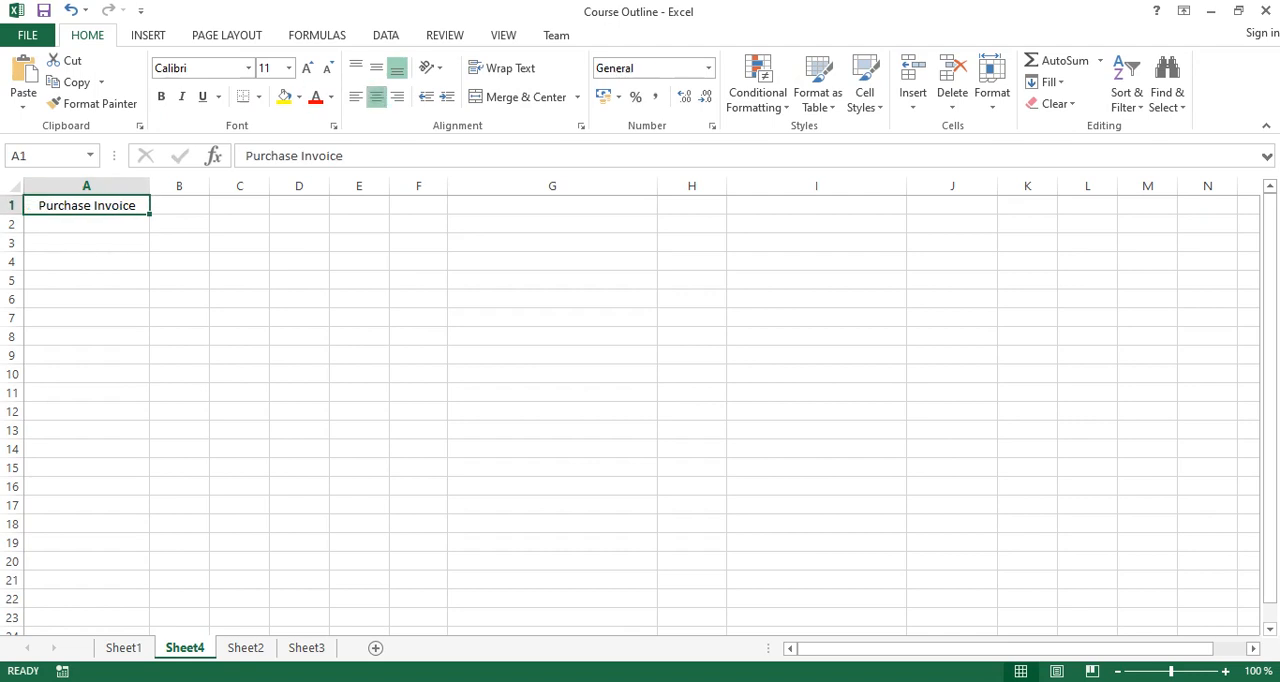
# Enter 11111 in cell A2 and set the number format of the whole column A to General.
pyautogui.click(87, 224)
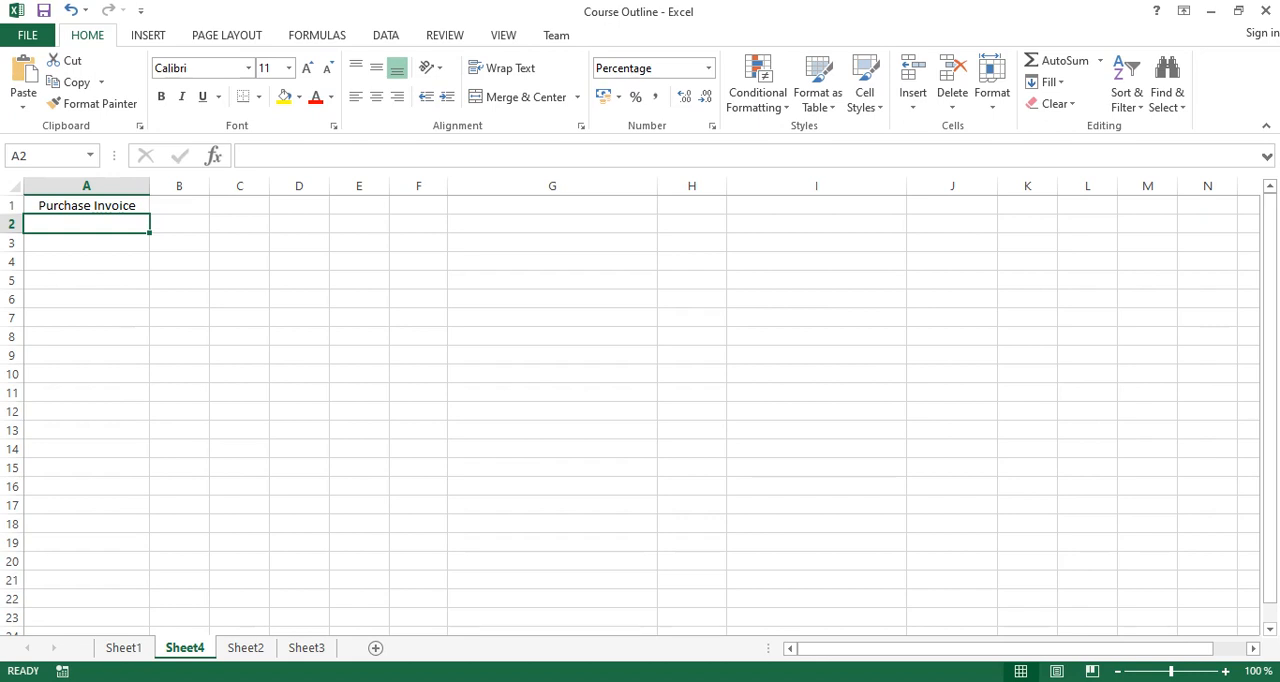
pyautogui.write('11111')
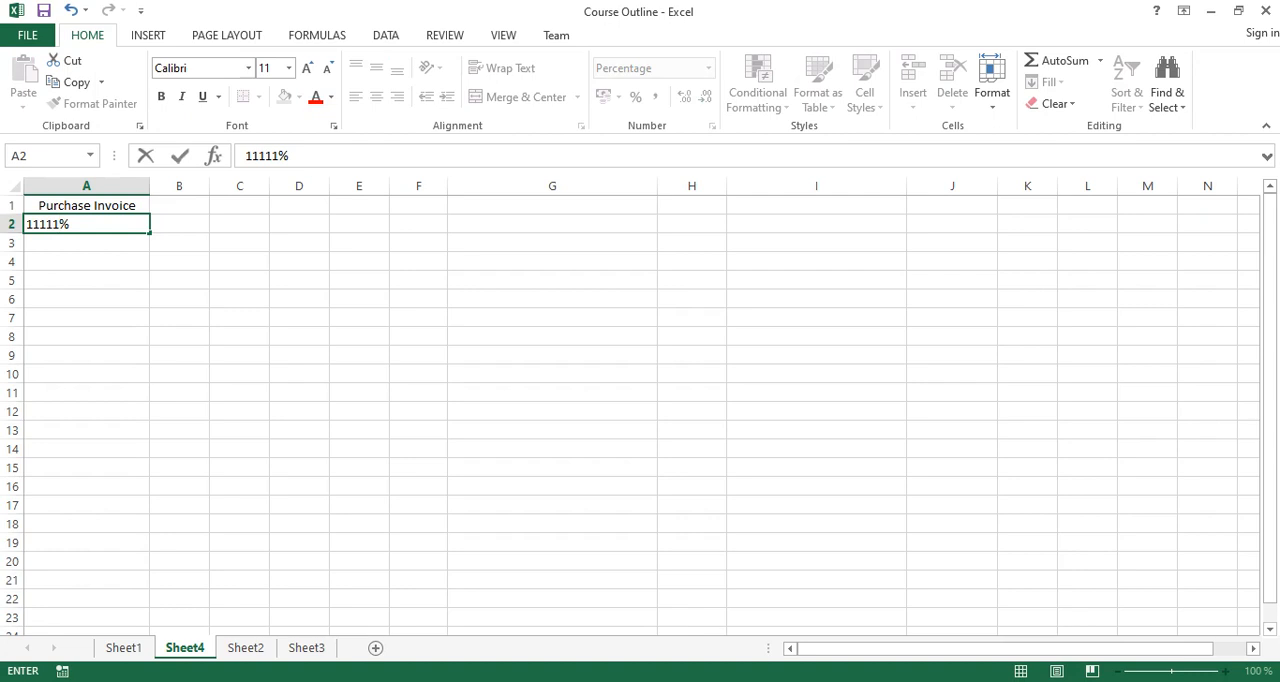
pyautogui.click(86, 317)
pyautogui.click(86, 186)
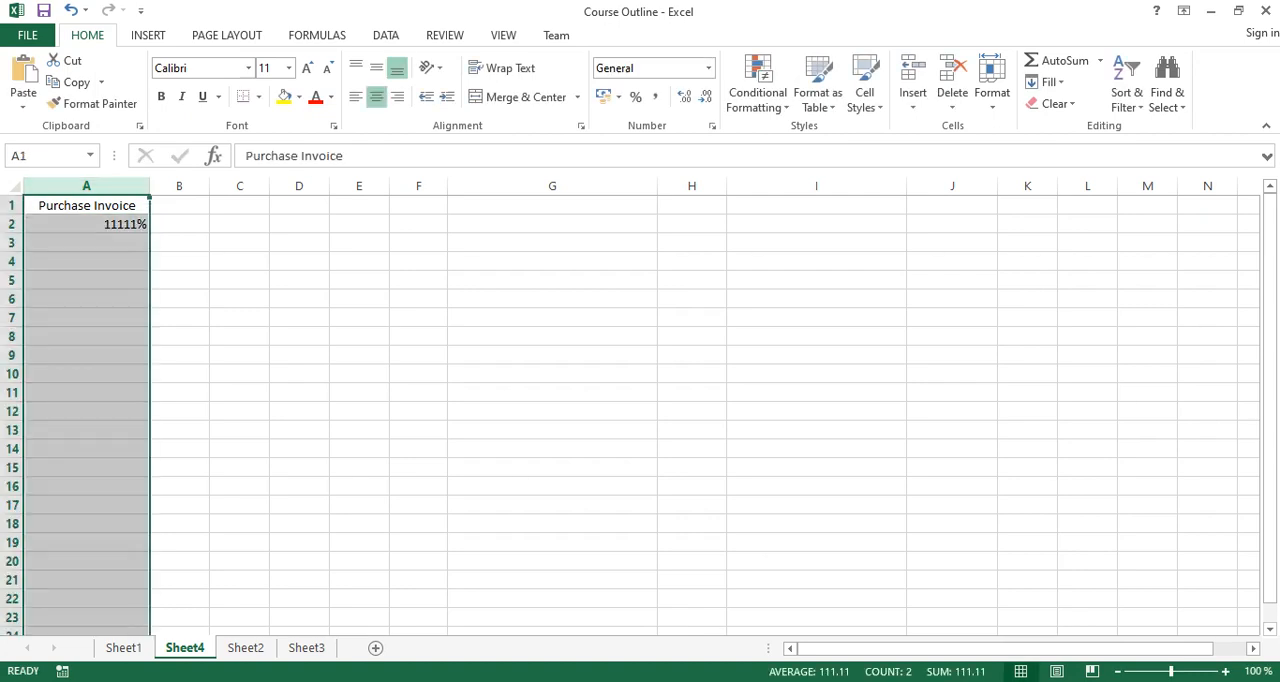
pyautogui.click(635, 96)
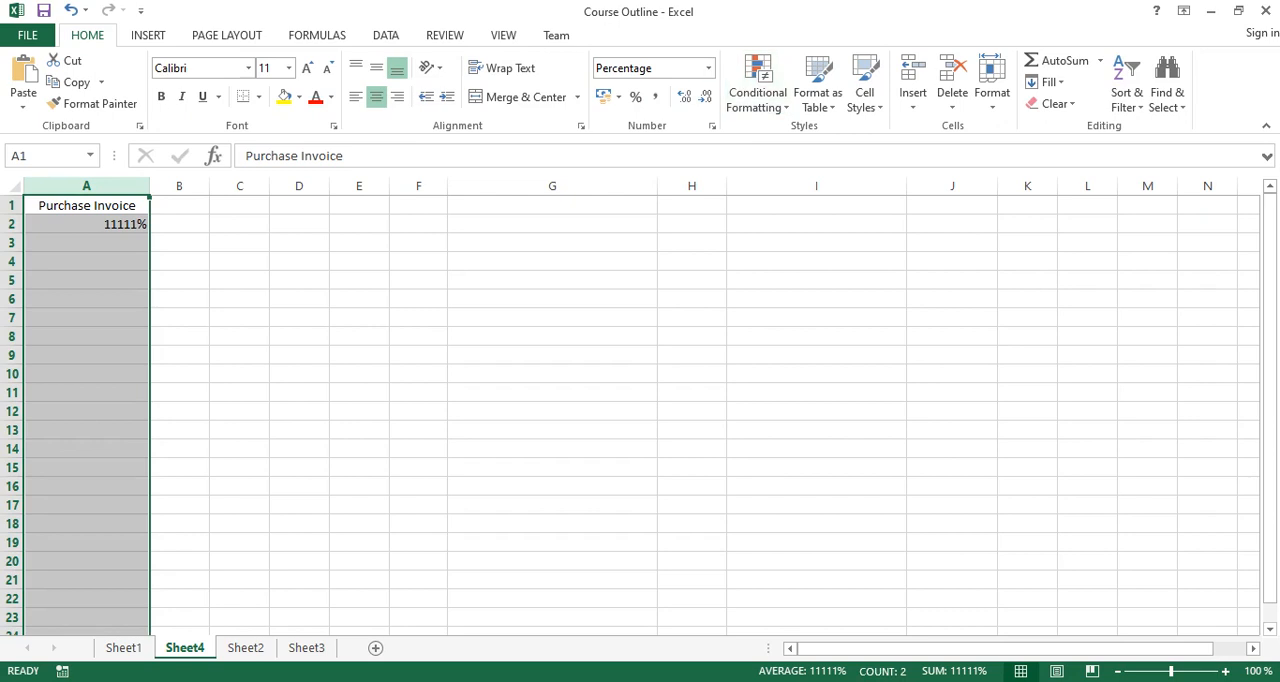
pyautogui.click(708, 67)
pyautogui.click(645, 104)
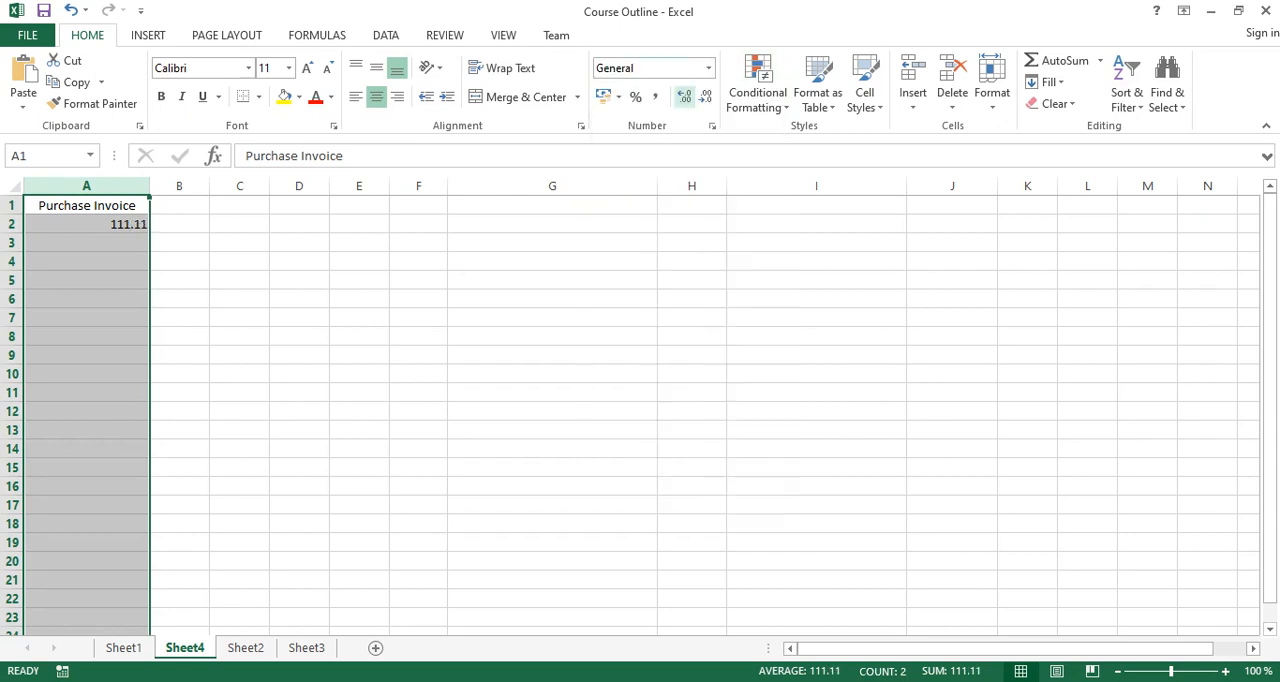
# Replace the value in cell A2 with 11111 so it is stored as a plain number.
pyautogui.click(87, 262)
pyautogui.click(87, 224)
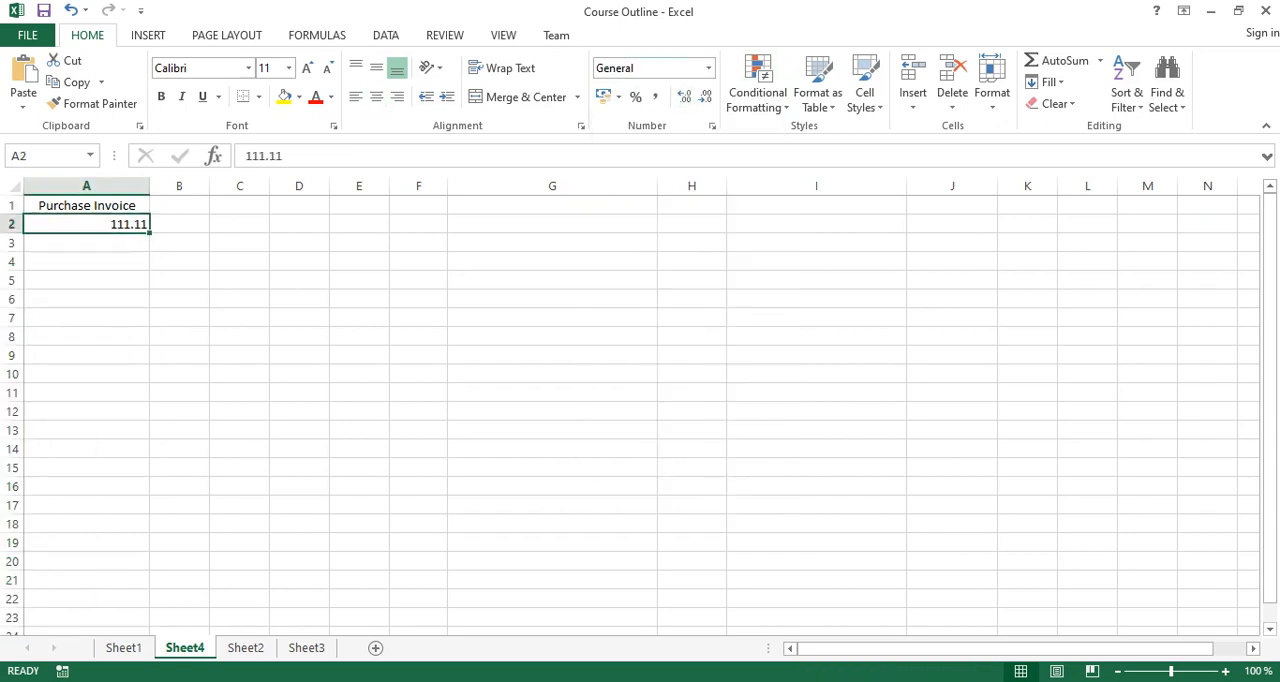
pyautogui.write('11111')
pyautogui.press('Return')
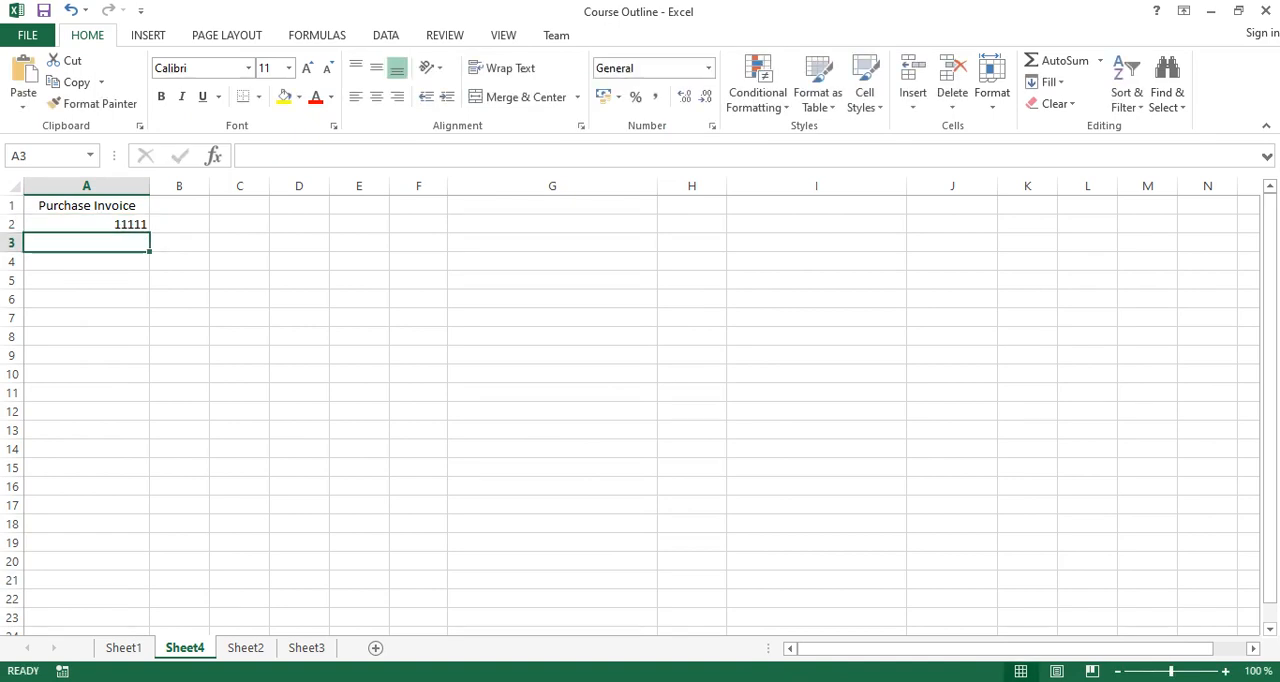
# Try a duplicate entry of 11111 in cell A3, and delete it again.
pyautogui.click(87, 224)
pyautogui.click(87, 243)
pyautogui.write('11111')
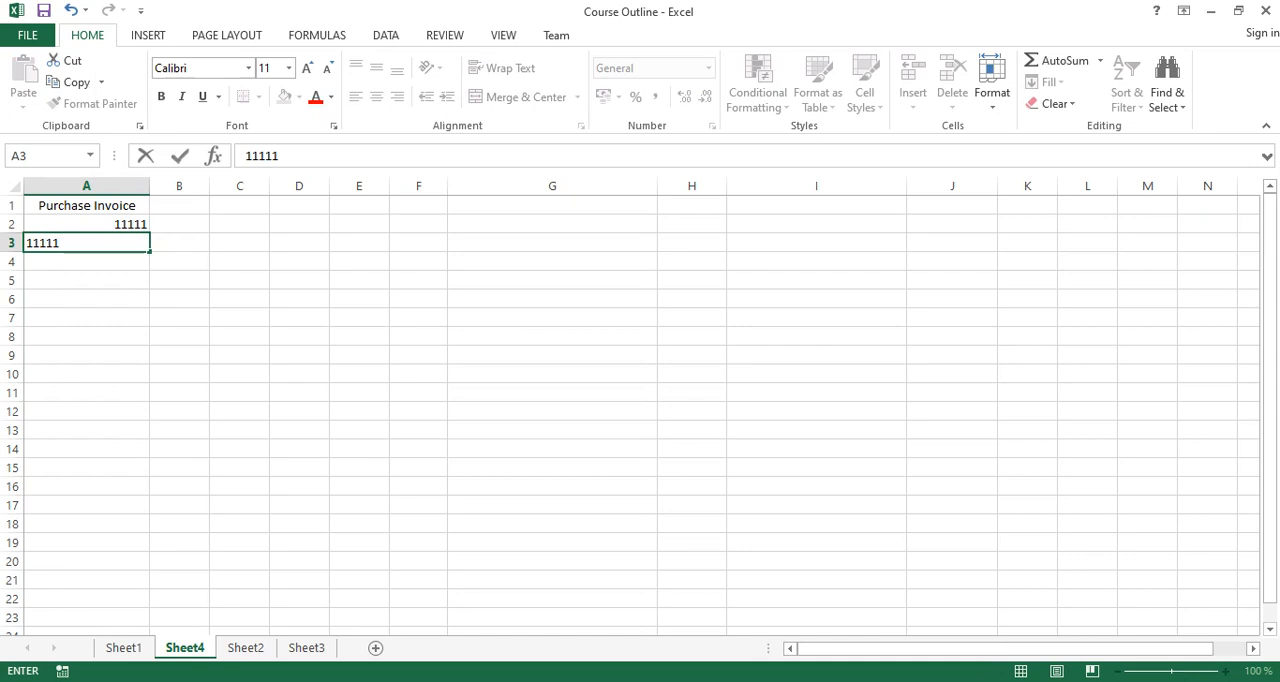
pyautogui.press('Return')
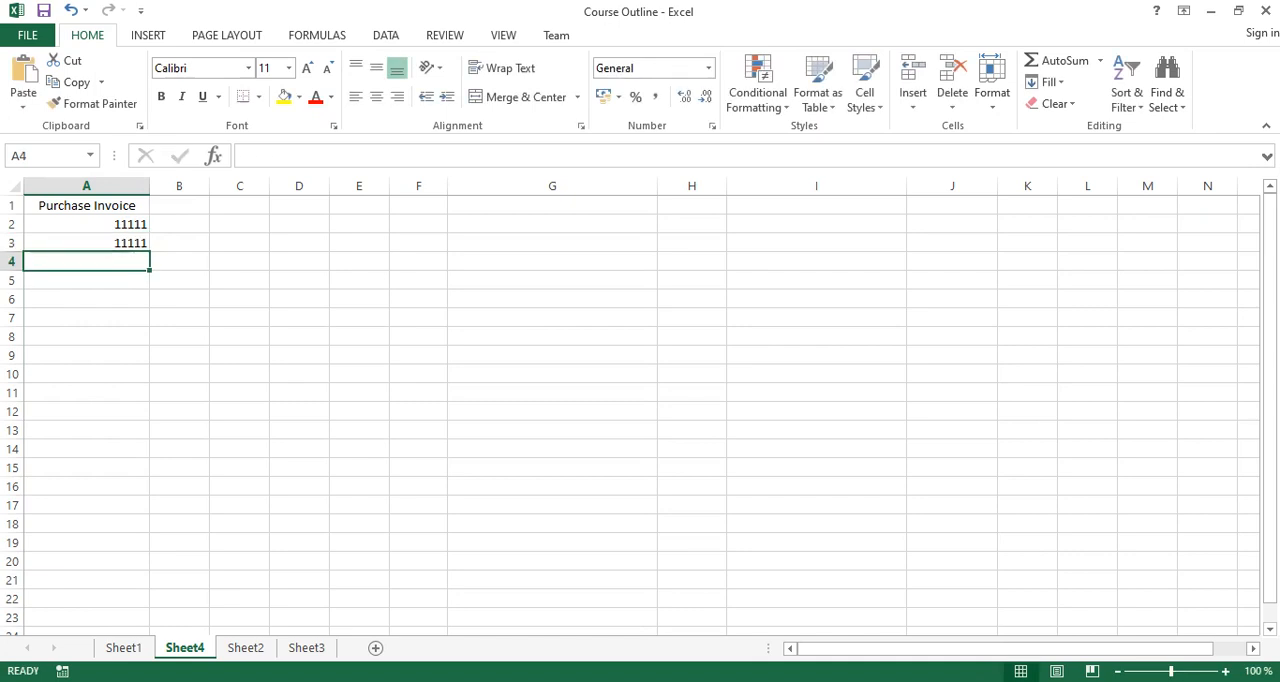
pyautogui.click(87, 243)
pyautogui.press('Delete')
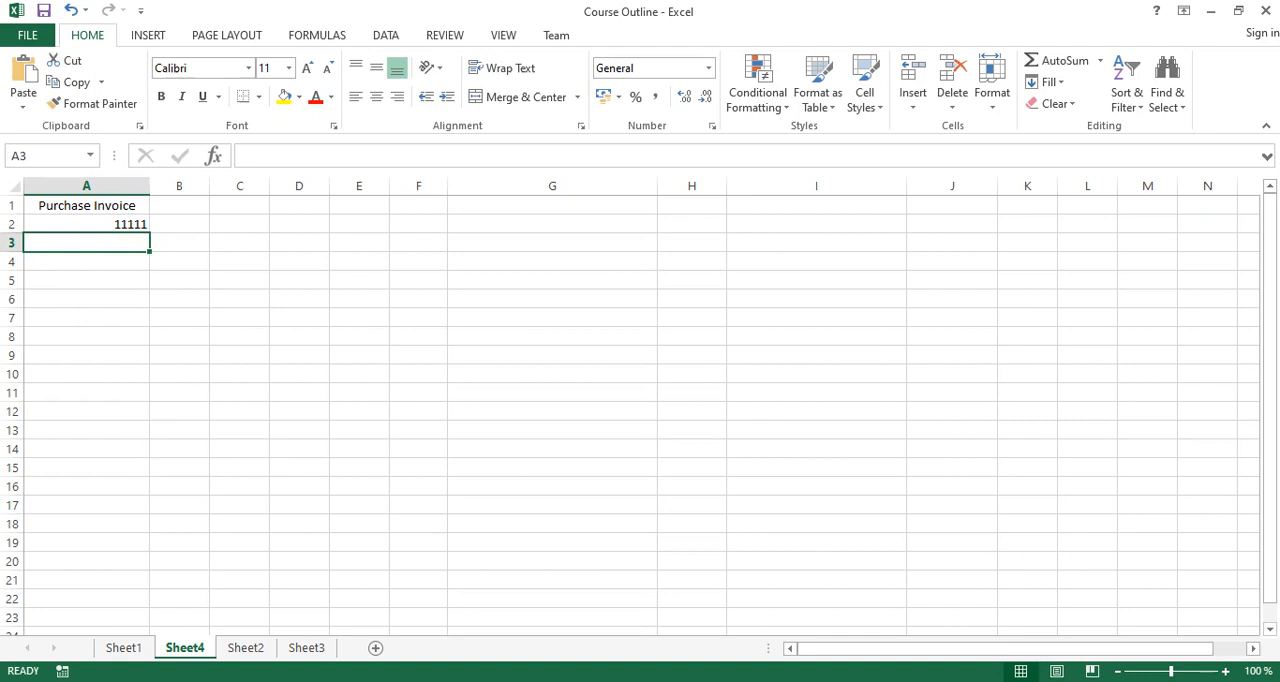
# Start a data validation rule for cell A2 that allows Custom criteria.
pyautogui.click(87, 224)
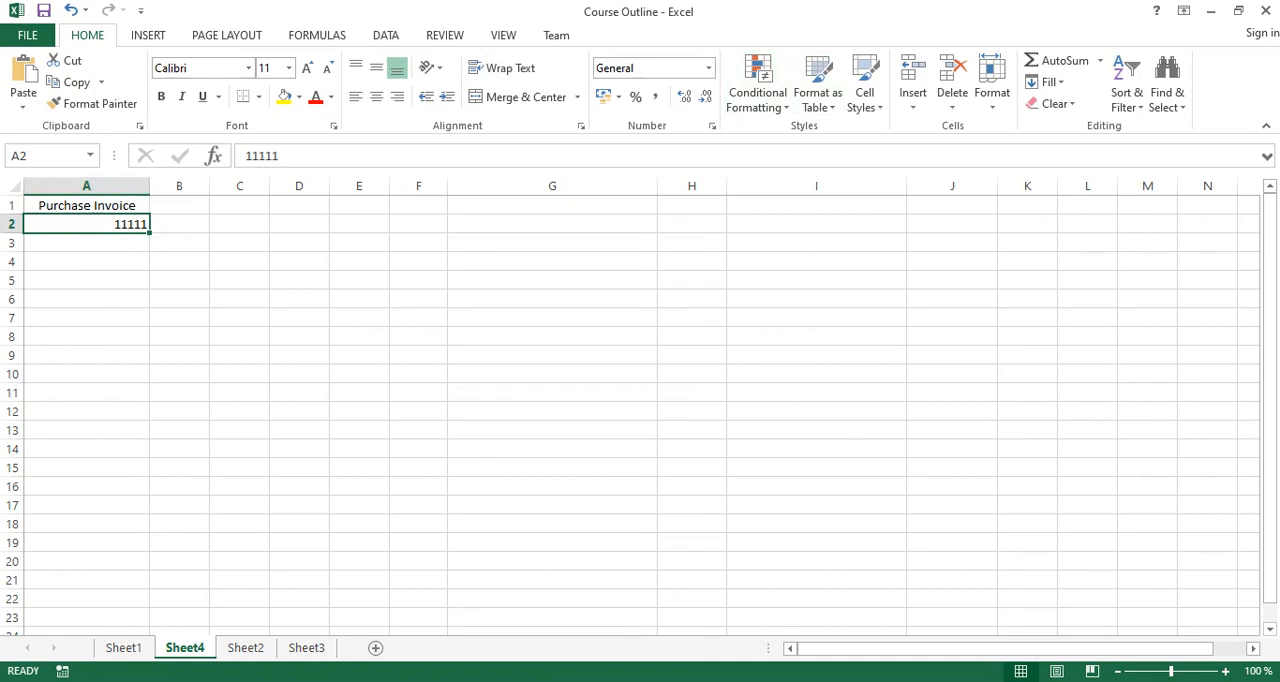
pyautogui.click(386, 35)
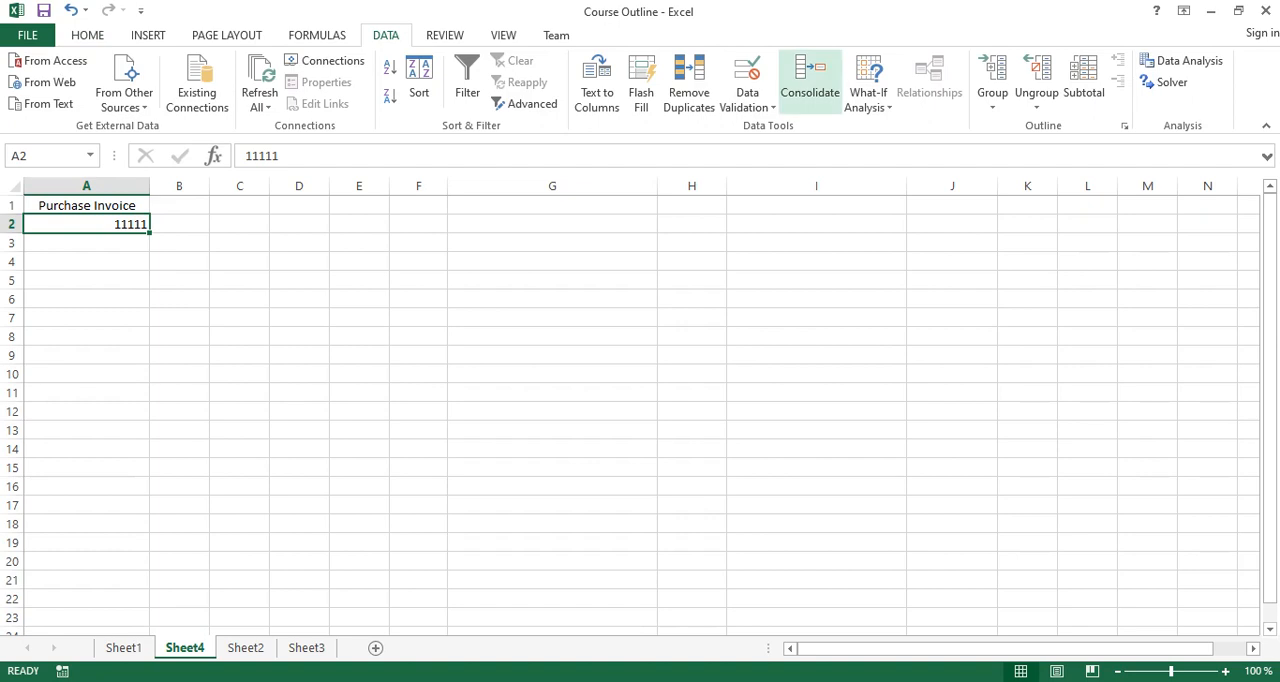
pyautogui.click(747, 107)
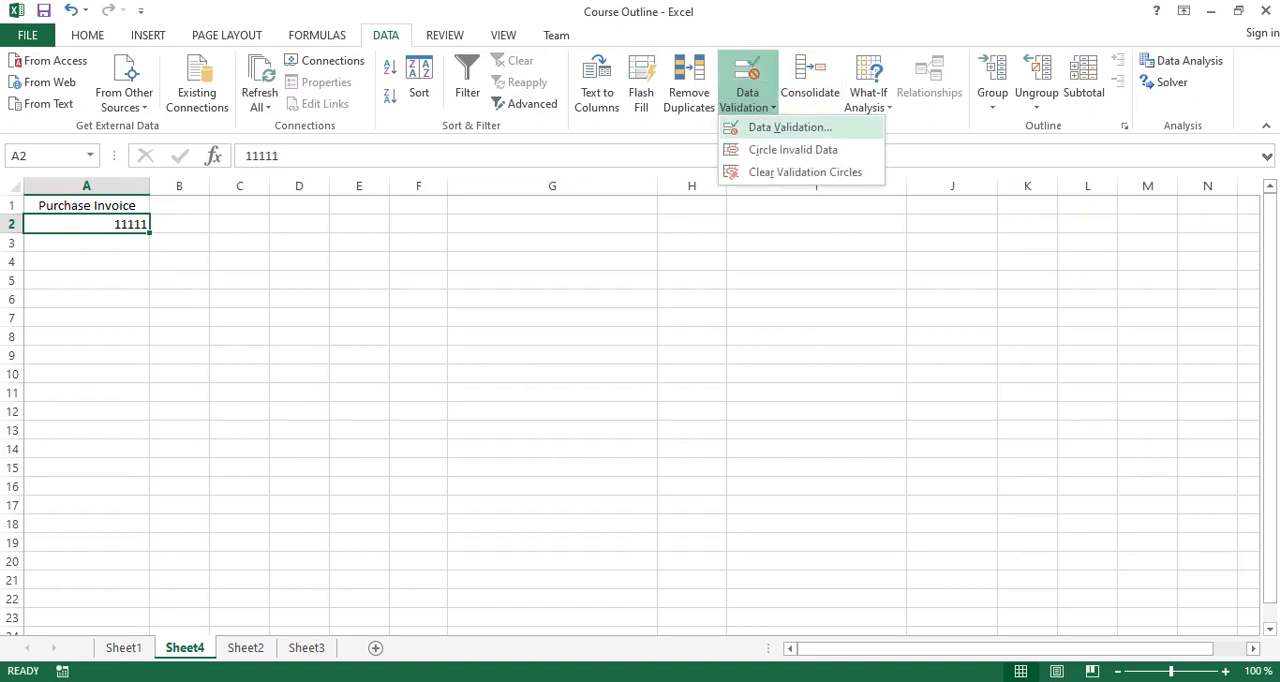
pyautogui.click(790, 127)
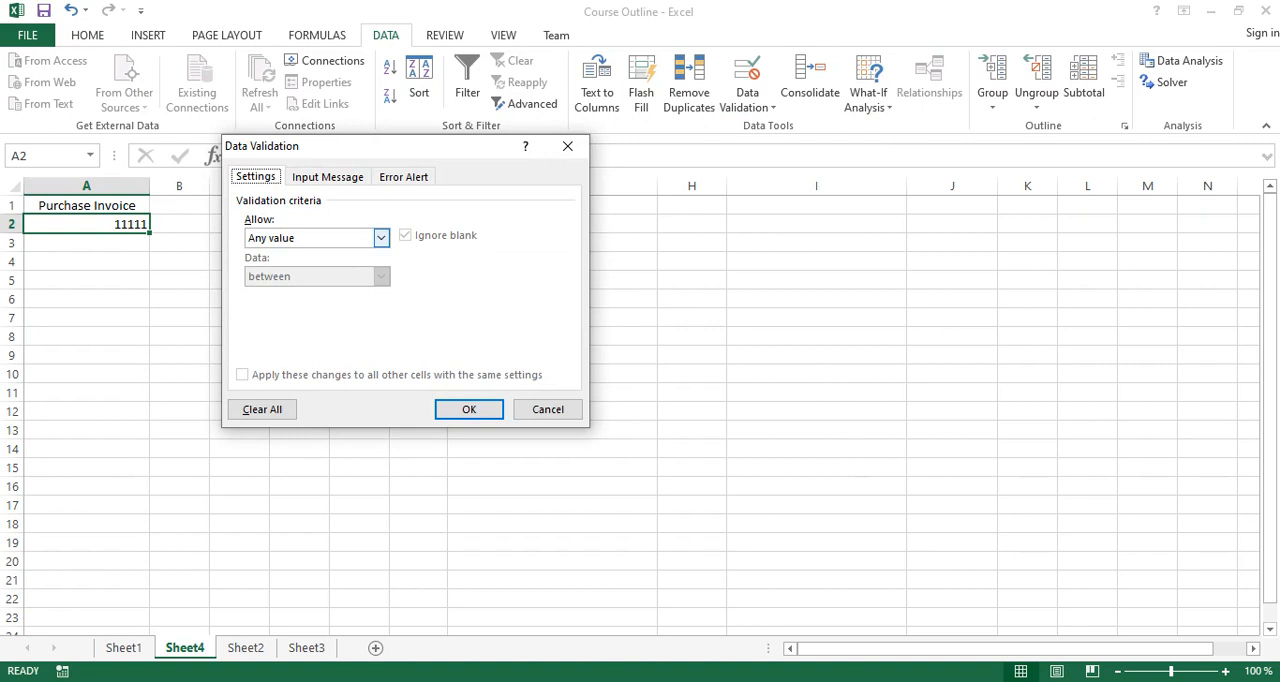
pyautogui.click(381, 237)
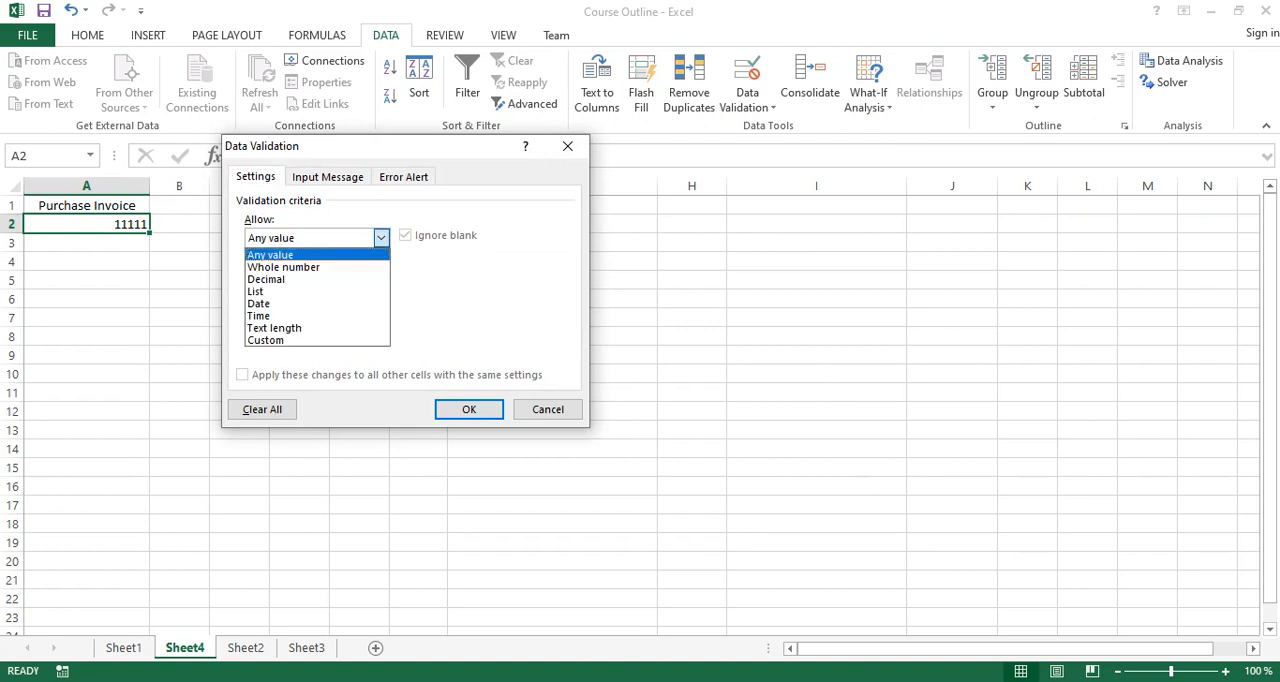
pyautogui.press('Down')
pyautogui.press('Down')
pyautogui.press('Down')
pyautogui.press('Down')
pyautogui.press('Down')
pyautogui.press('Down')
pyautogui.press('Down')
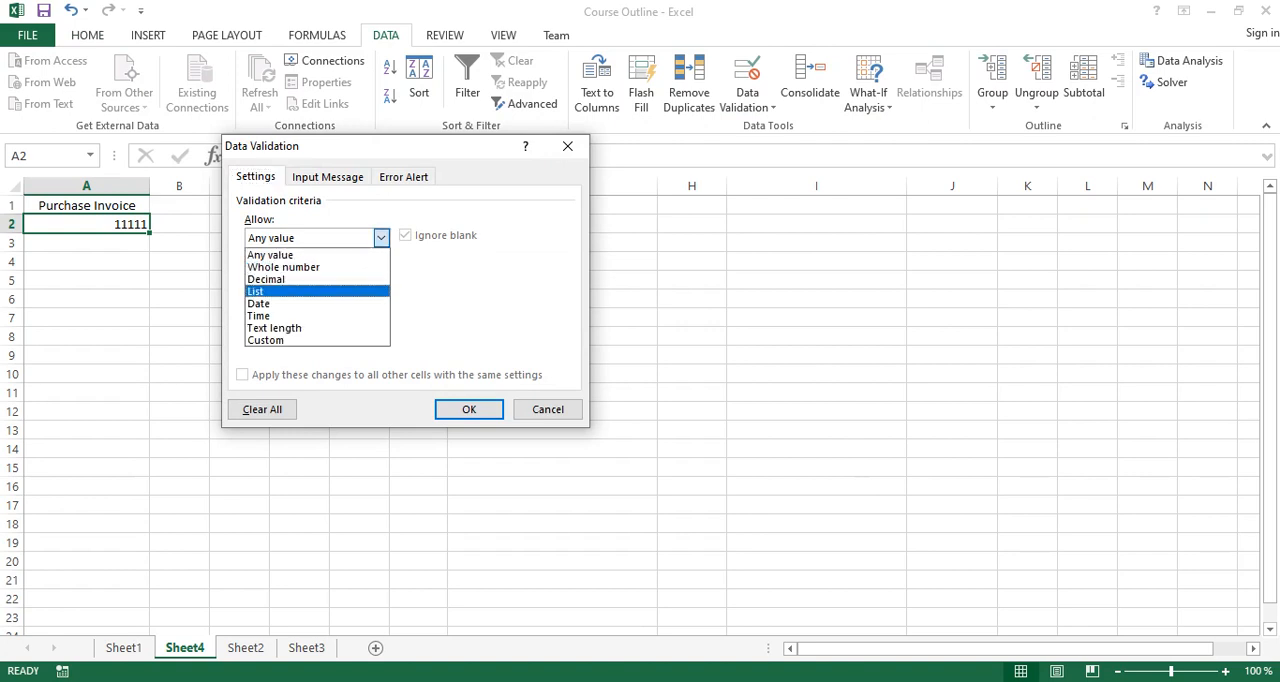
pyautogui.press('Return')
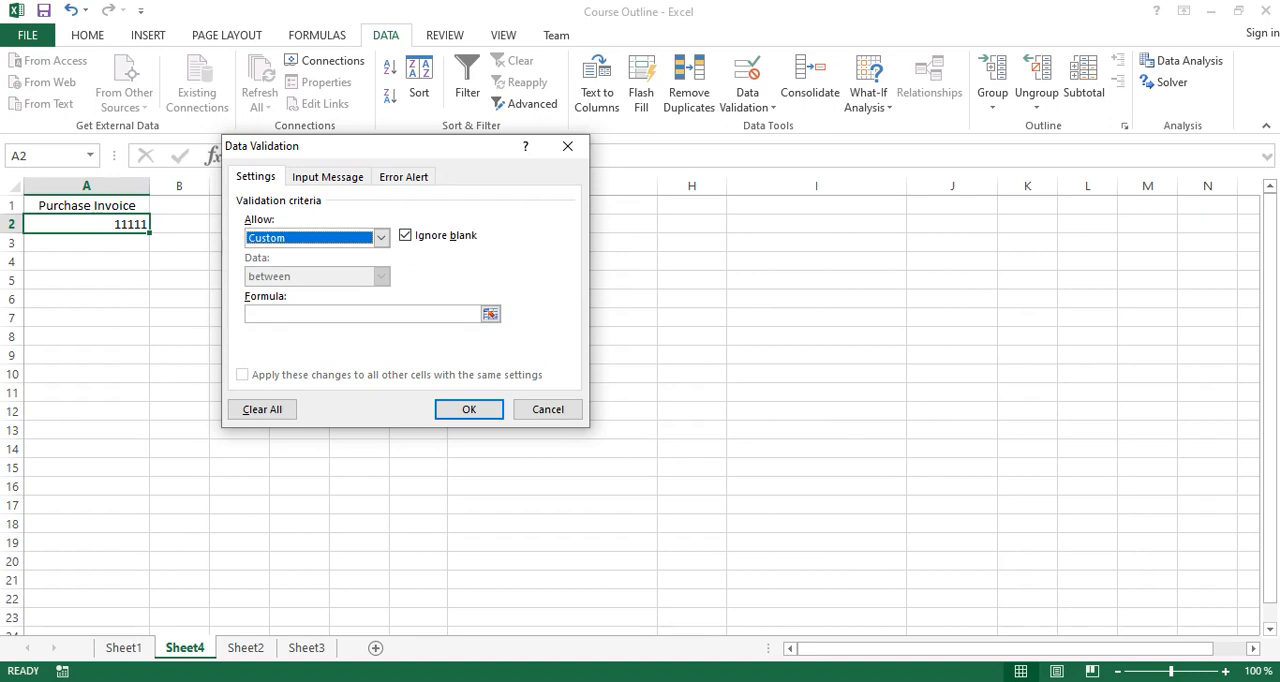
# Enter the validation formula =Countif(A2:A50,A2)=1, picking the range and the criteria cell from the sheet.
pyautogui.click(350, 314)
pyautogui.write('=Coun')
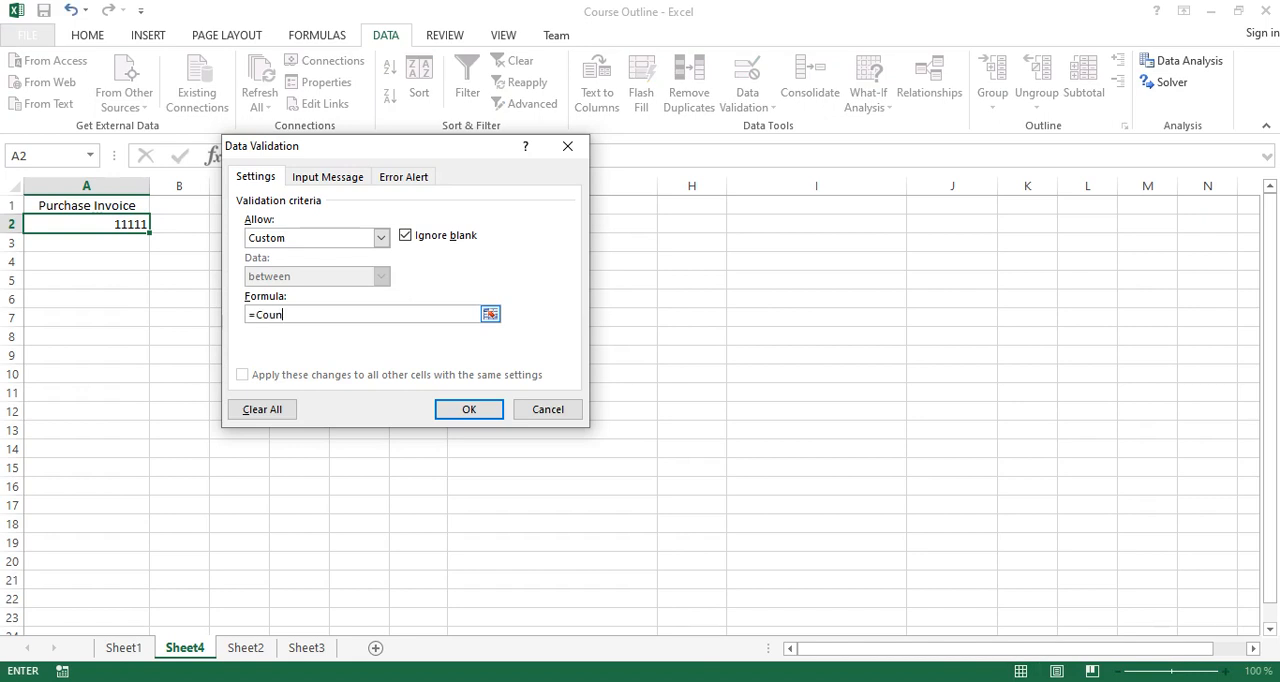
pyautogui.write('tif(')
pyautogui.click(490, 314)
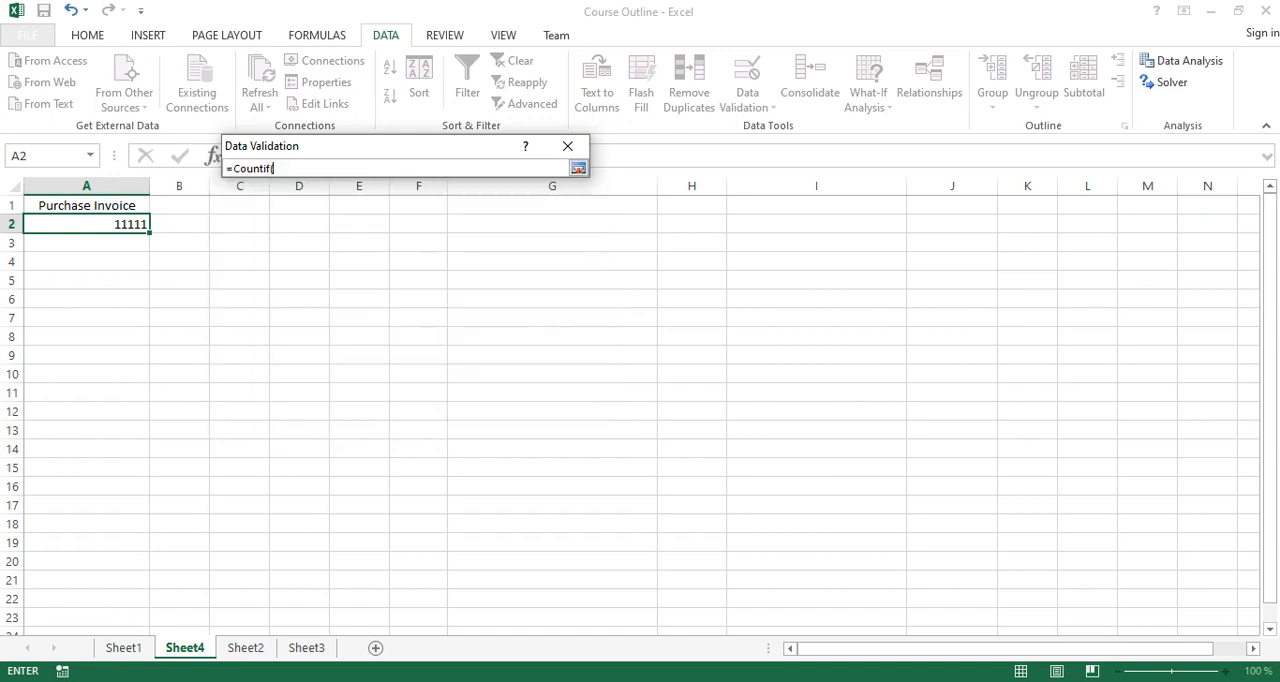
pyautogui.moveTo(86, 224); pyautogui.dragTo(100, 640)
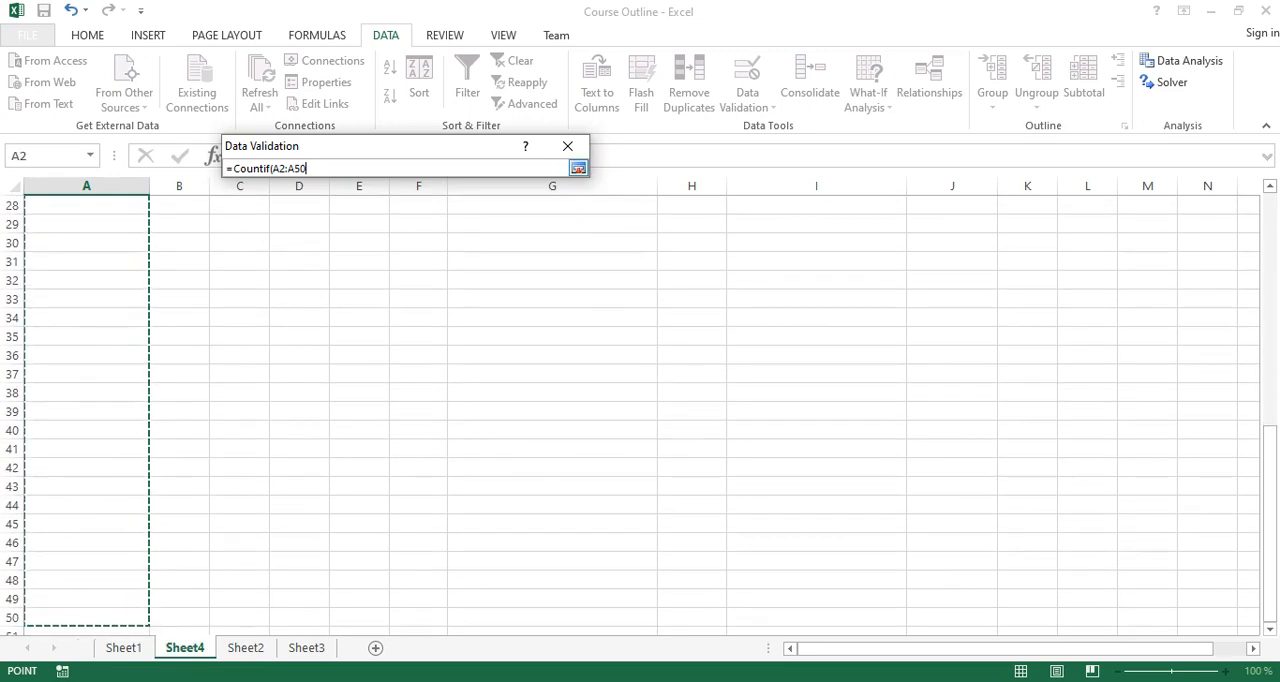
pyautogui.write(',')
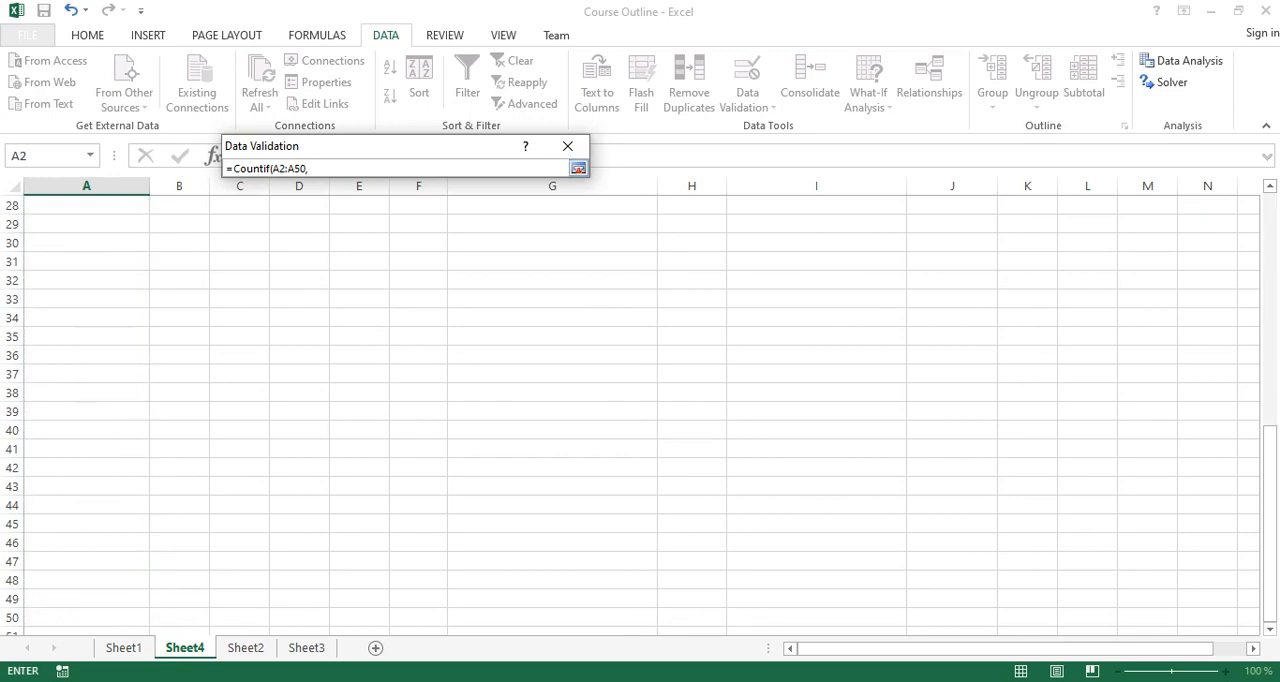
pyautogui.scroll(9, 630, 410)
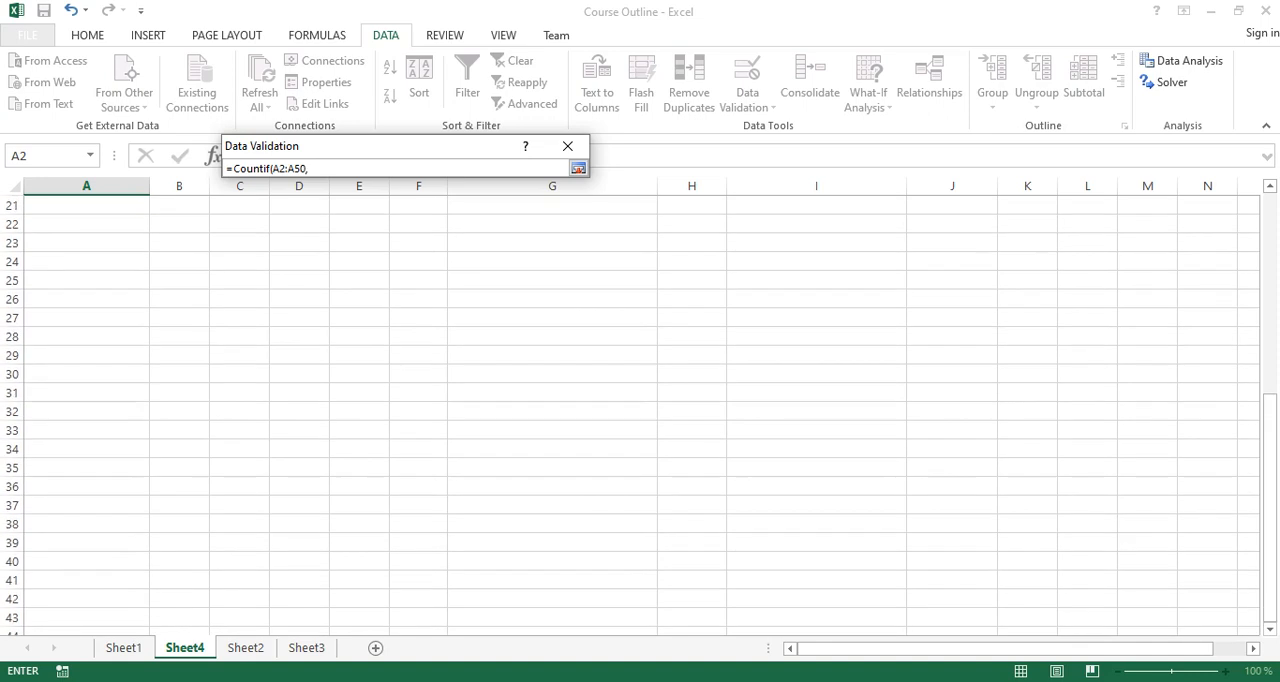
pyautogui.click(87, 224)
pyautogui.write(')')
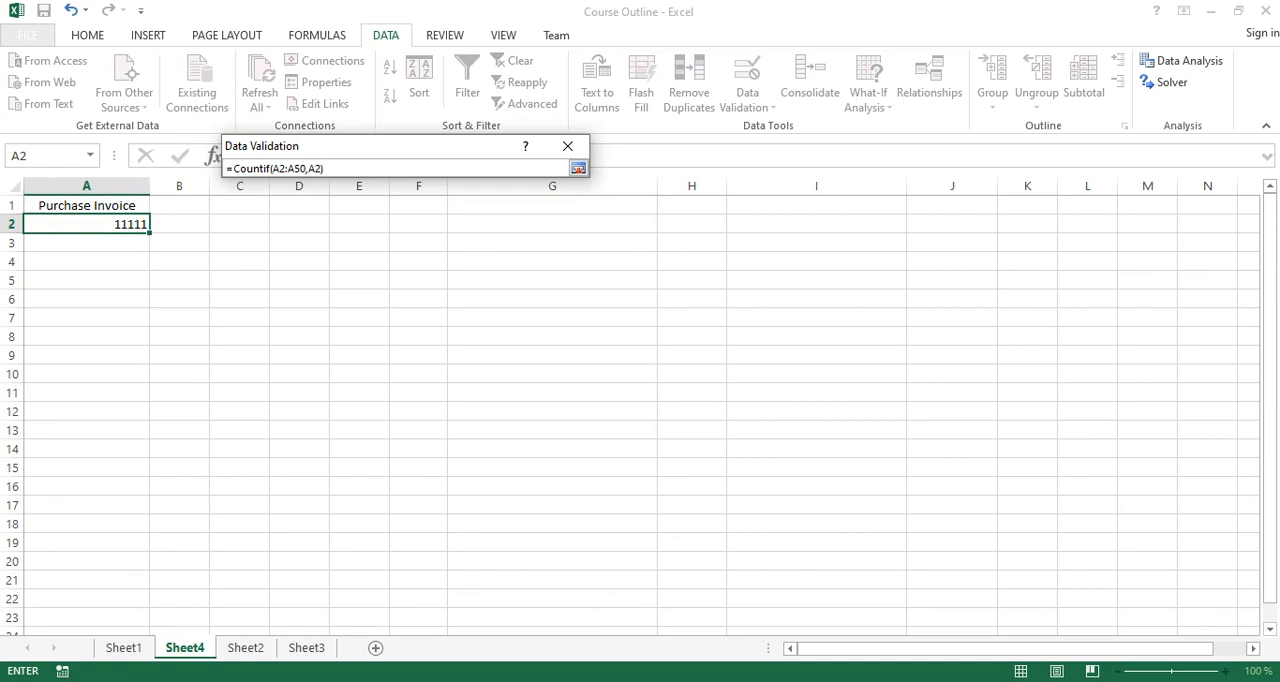
pyautogui.write('=1')
pyautogui.doubleClick(316, 168)
pyautogui.click(338, 168)
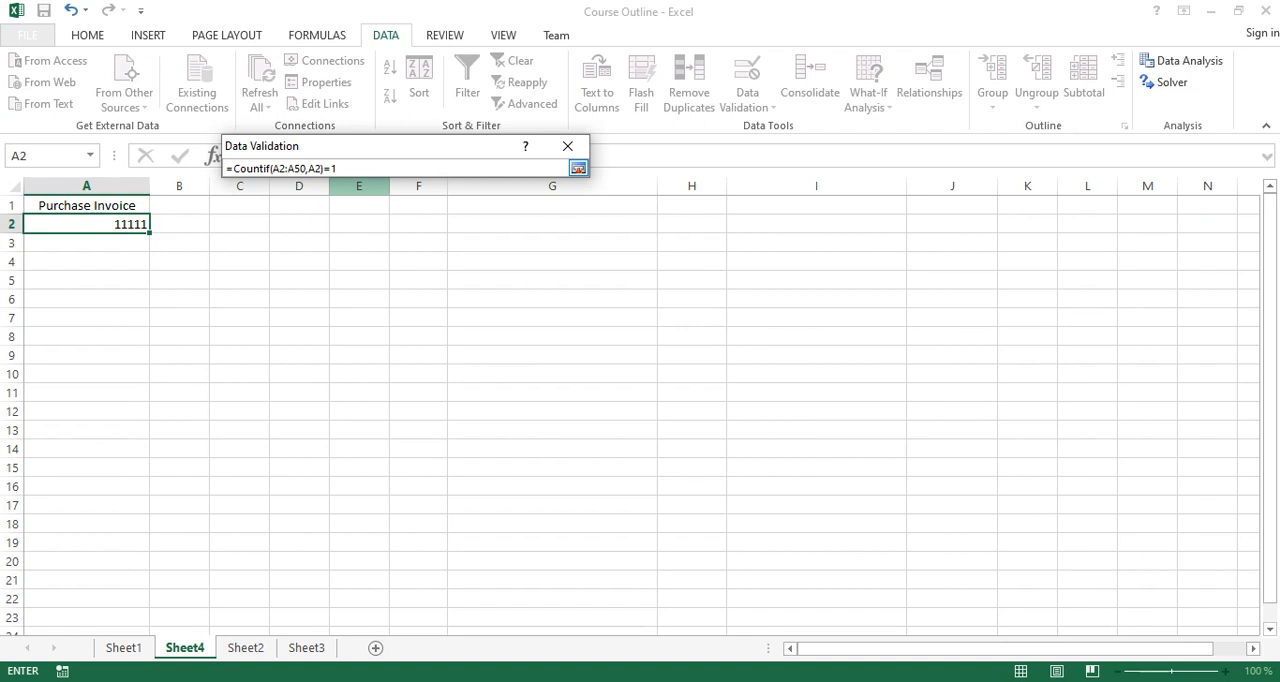
# Make the Countif range absolute as $A$2:$A$50, keep A2 relative, and return to the full validation settings.
pyautogui.click(280, 168)
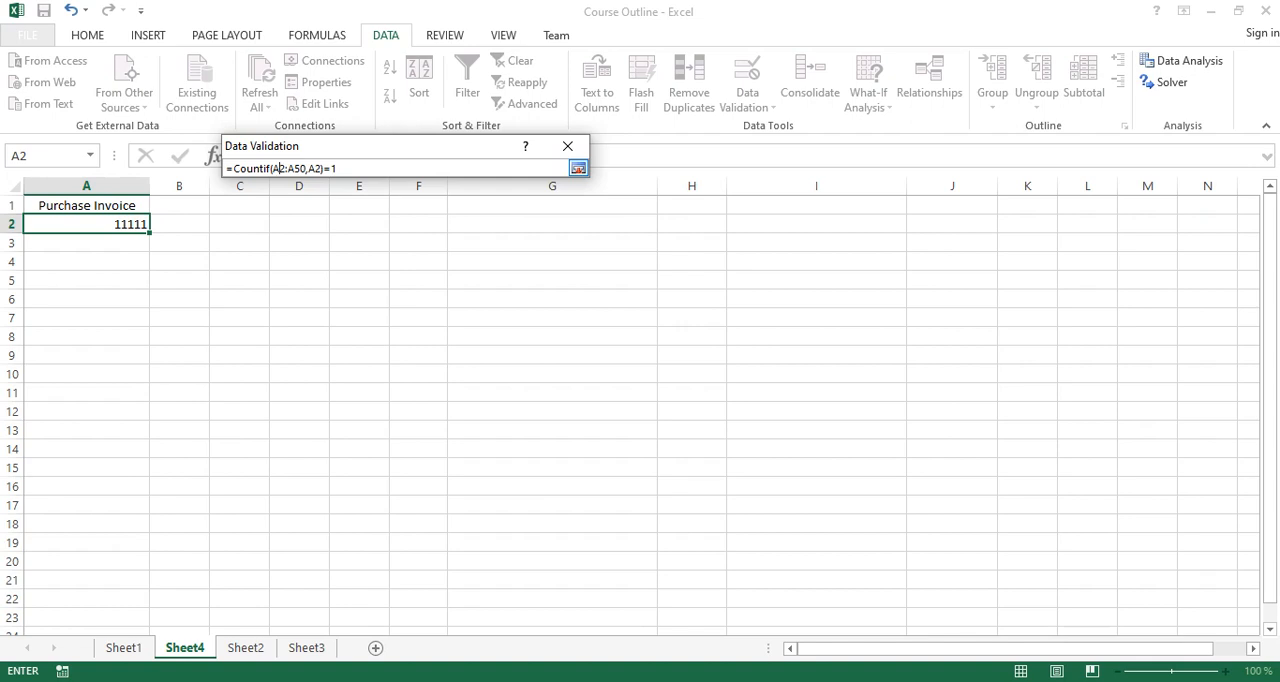
pyautogui.press('F4')
pyautogui.click(306, 168)
pyautogui.press('F4')
pyautogui.moveTo(343, 168); pyautogui.dragTo(331, 168)
pyautogui.rightClick(333, 169)
pyautogui.click(317, 168)
pyautogui.click(578, 168)
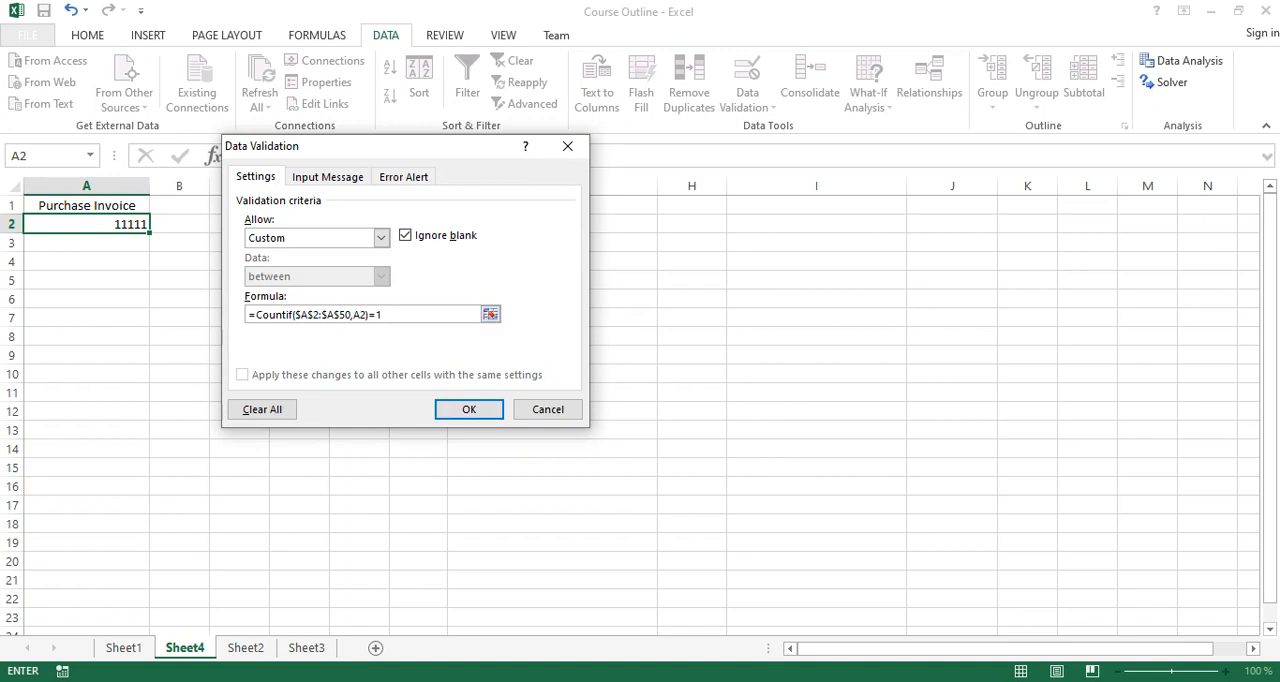
# Apply the validation rule to A2 and fill the cell down through A20.
pyautogui.press('Return')
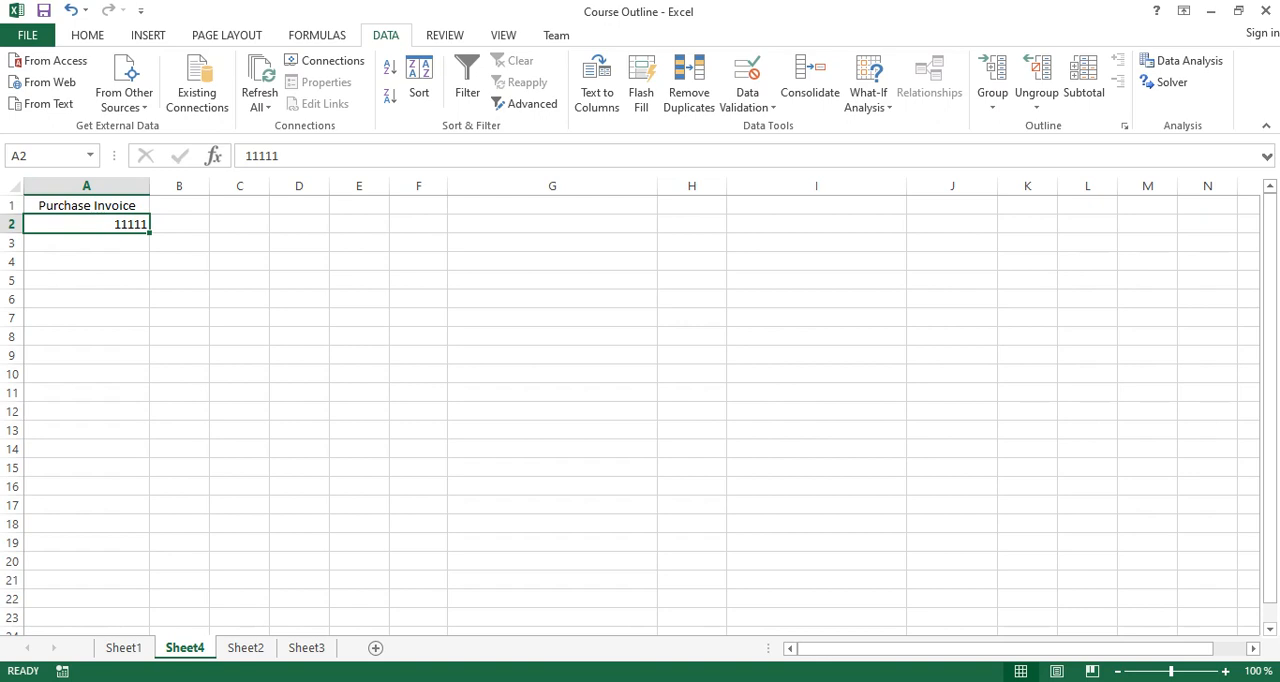
pyautogui.moveTo(150, 233); pyautogui.dragTo(150, 572)
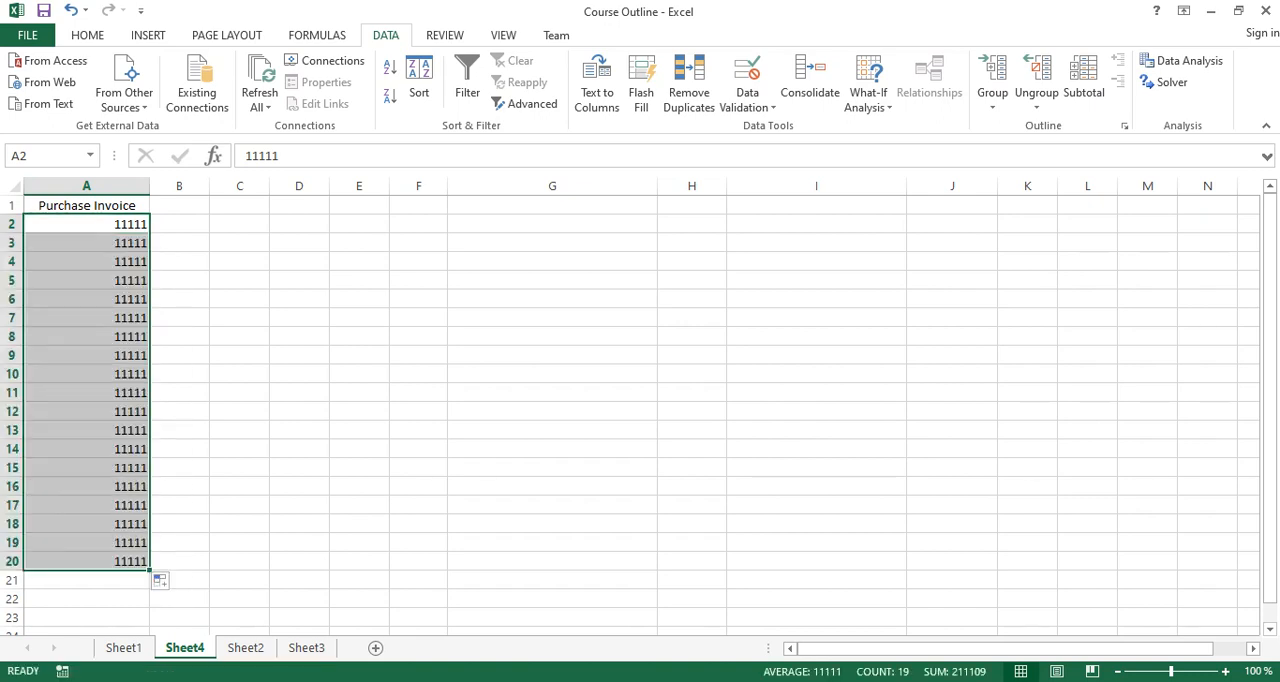
# Clear the copied invoice numbers from cells A3 through A20.
pyautogui.moveTo(87, 243); pyautogui.dragTo(87, 543)
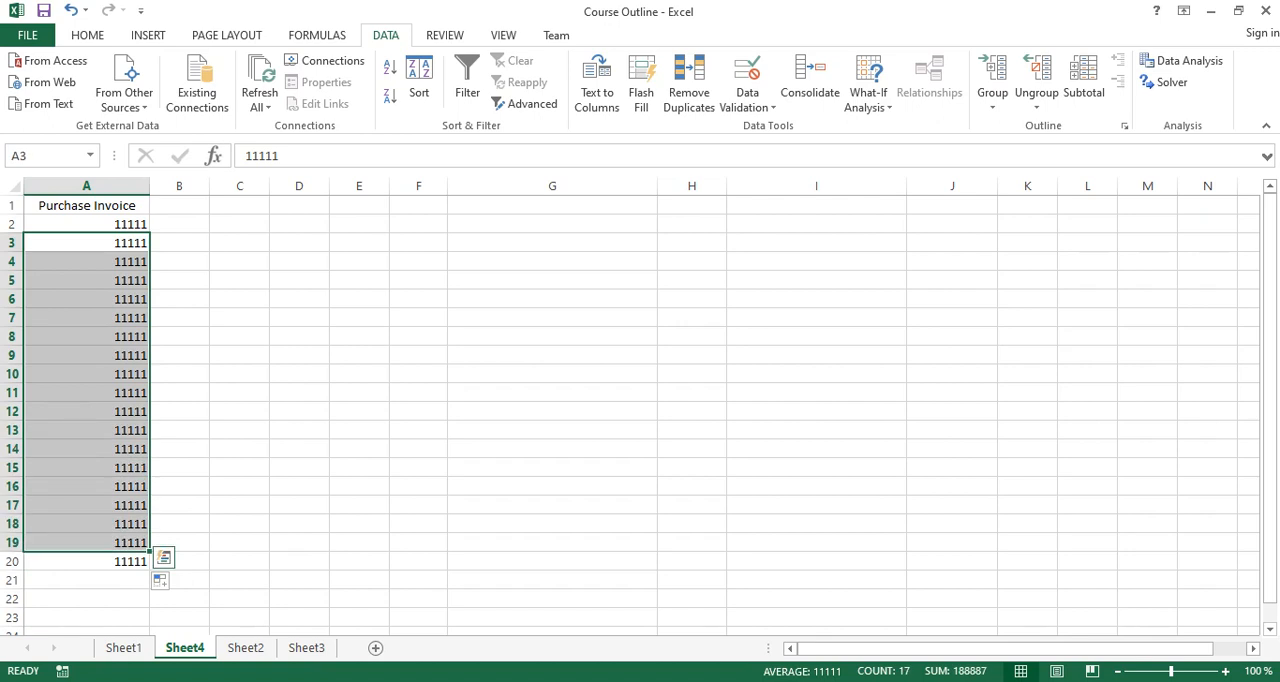
pyautogui.press('Delete')
pyautogui.press('Down')
pyautogui.press('Down')
pyautogui.press('Down')
pyautogui.press('Down')
pyautogui.press('Down')
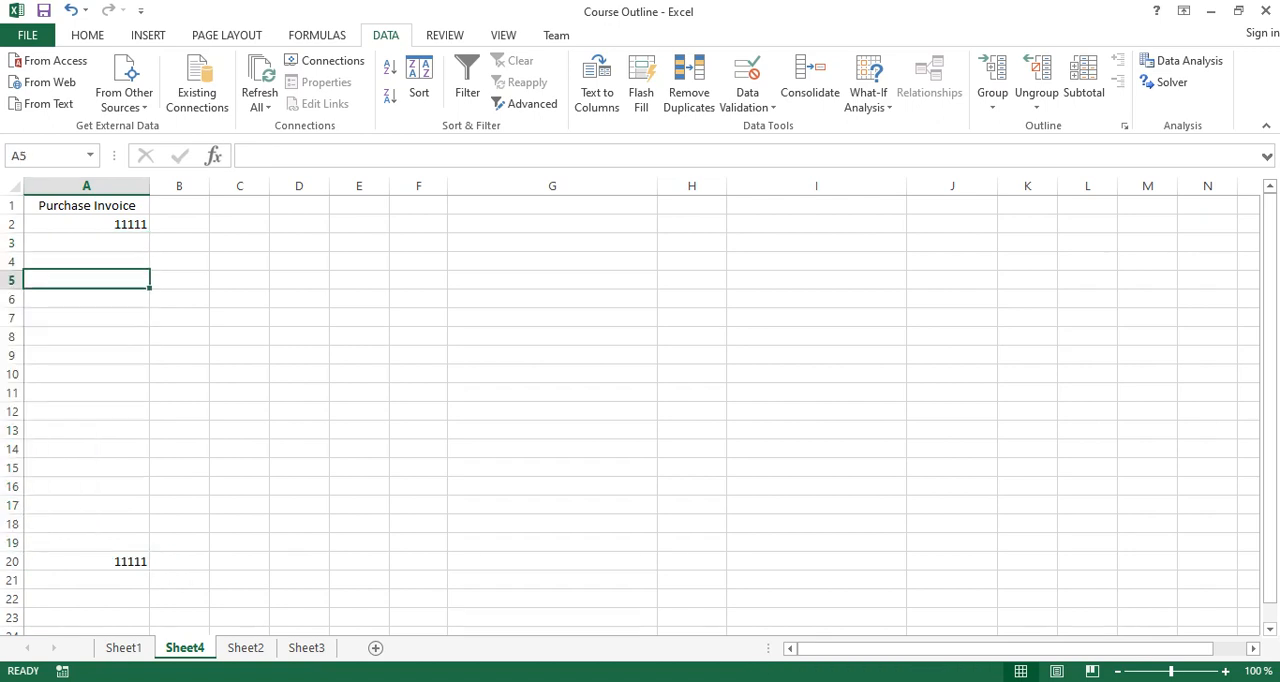
pyautogui.press('Down')
pyautogui.press('Down')
pyautogui.press('Down')
pyautogui.press('Down')
pyautogui.press('Down')
pyautogui.press('Down')
pyautogui.press('Down')
pyautogui.press('Down')
pyautogui.press('Down')
pyautogui.press('Down')
pyautogui.press('Down')
pyautogui.press('Down')
pyautogui.press('Down')
pyautogui.press('Down')
pyautogui.press('Down')
pyautogui.press('Up')
pyautogui.press('Up')
pyautogui.press('Up')
pyautogui.press('Delete')
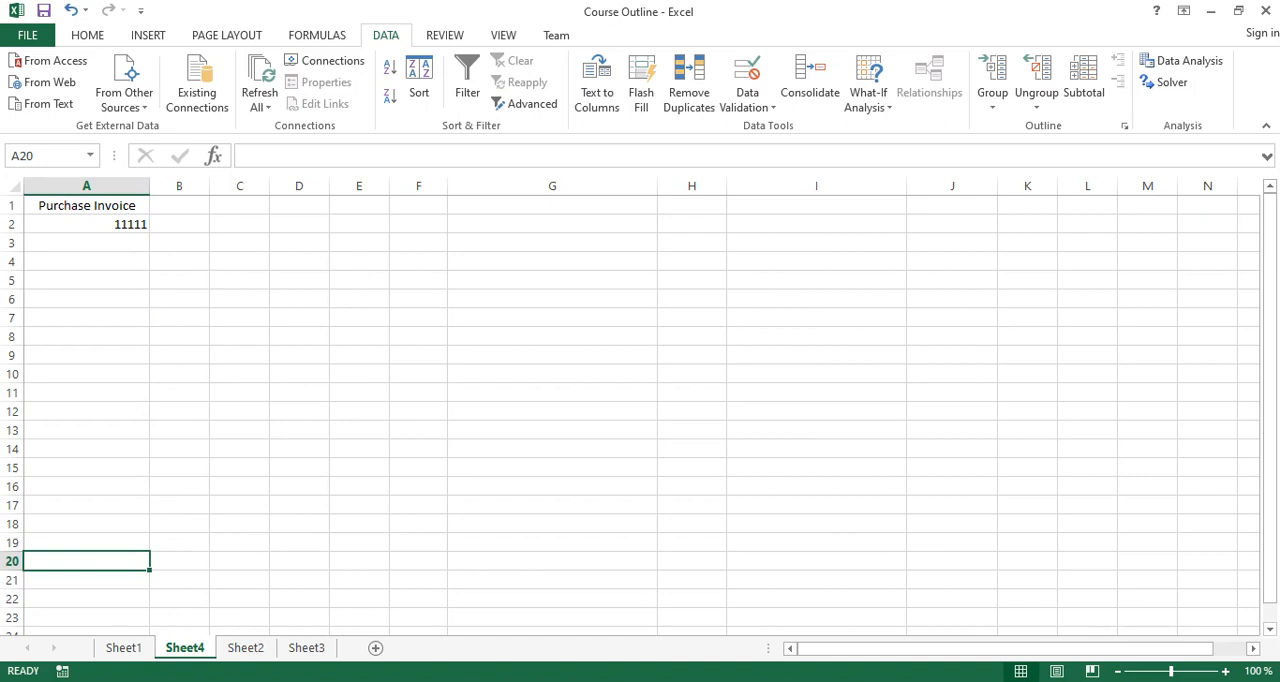
# Set A2 to 12, then test the rule by trying the duplicate number 12 in A3.
pyautogui.hotkey('ctrl', 'Up')
pyautogui.write('12')
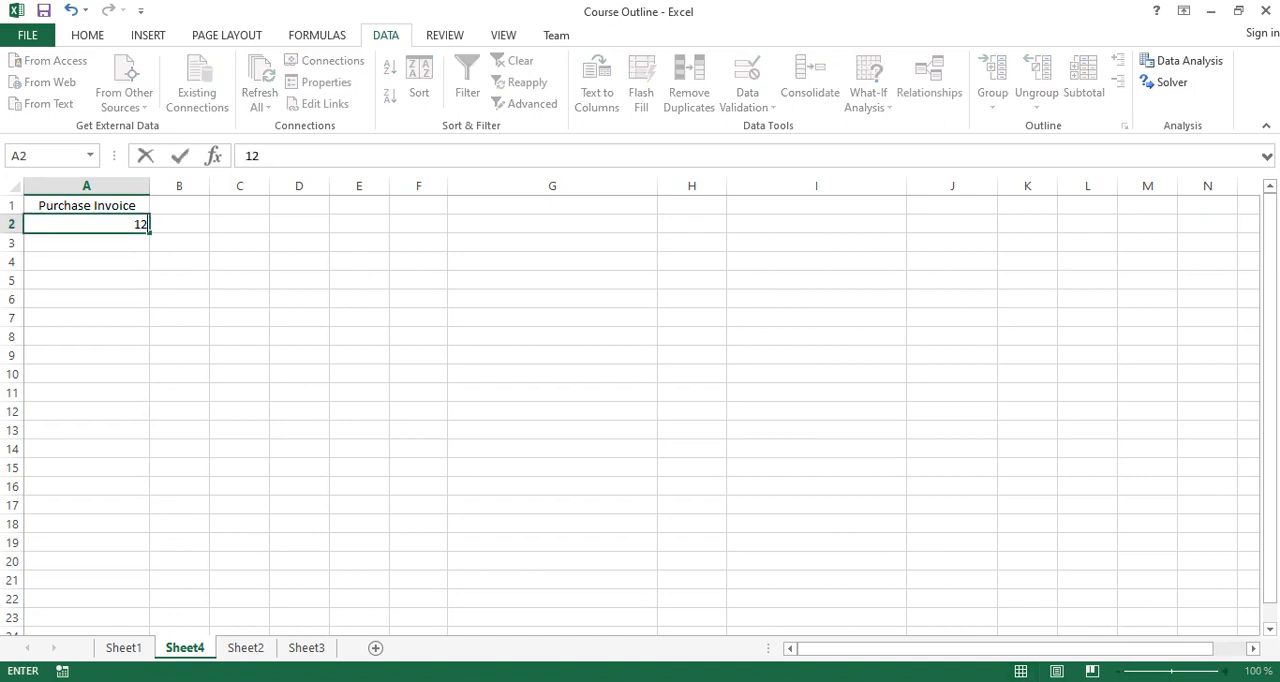
pyautogui.press('Return')
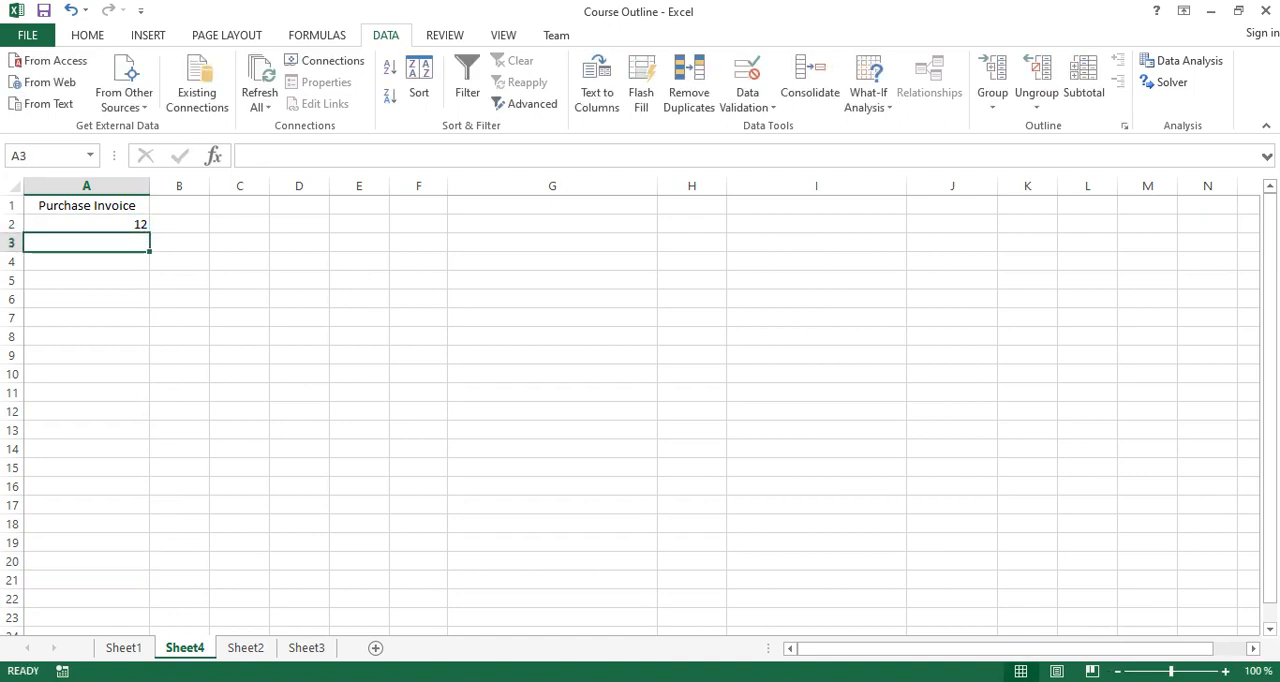
pyautogui.write('12')
pyautogui.press('Return')
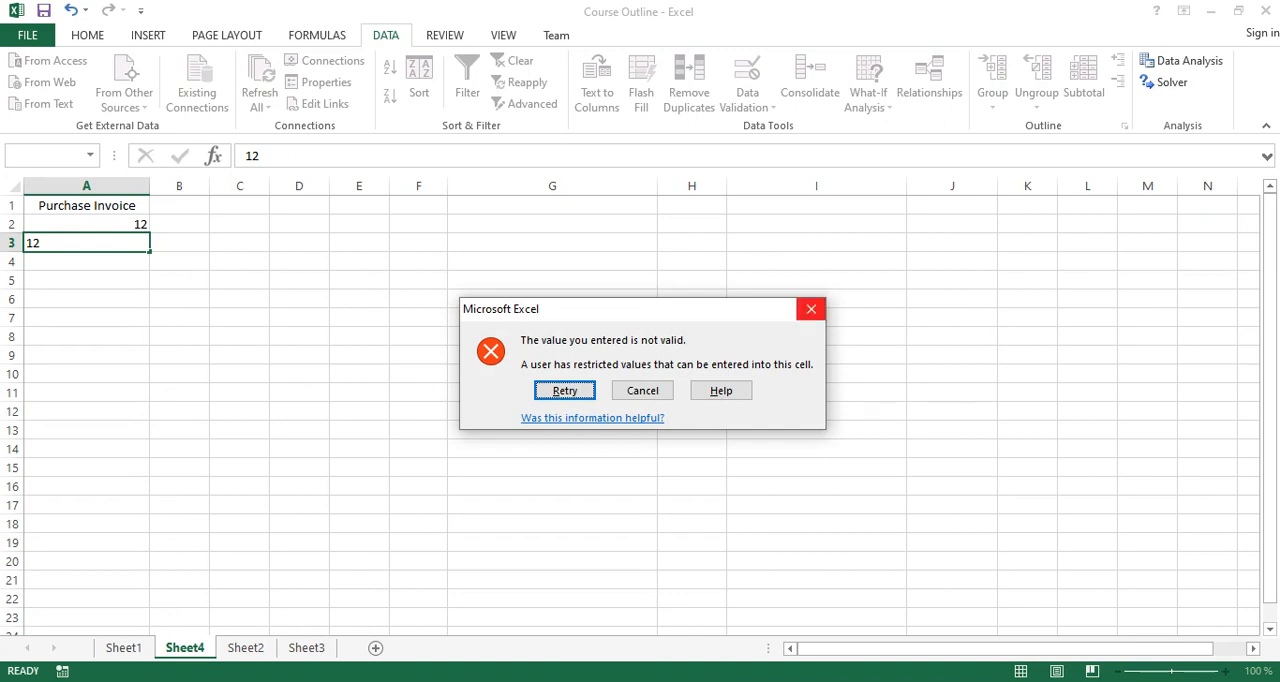
pyautogui.click(811, 309)
# Enter 11 in A3, replace it with 20, and try to overwrite it with the duplicate 12.
pyautogui.write('11')
pyautogui.press('Return')
pyautogui.press('Up')
pyautogui.write('20')
pyautogui.press('Return')
pyautogui.press('Up')
pyautogui.write('12')
pyautogui.press('Return')
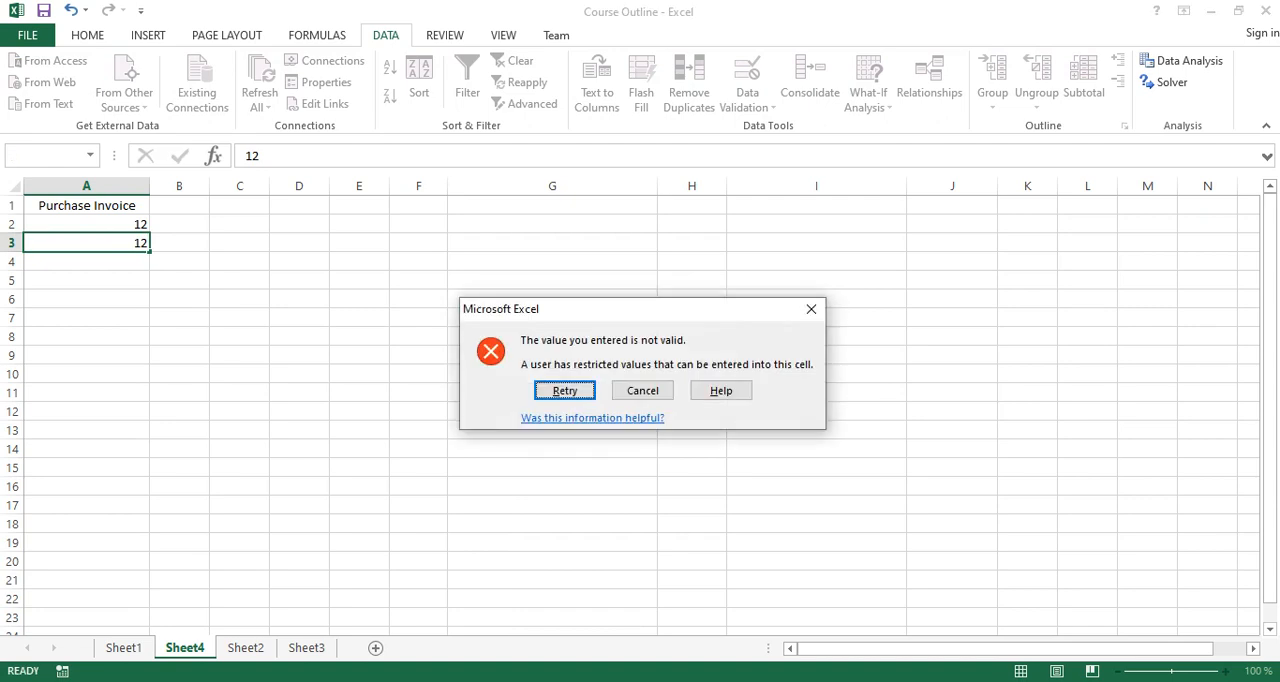
# Set A3 to 10, and try the duplicate number 10 in A4.
pyautogui.press('Return')
pyautogui.write('10')
pyautogui.press('Return')
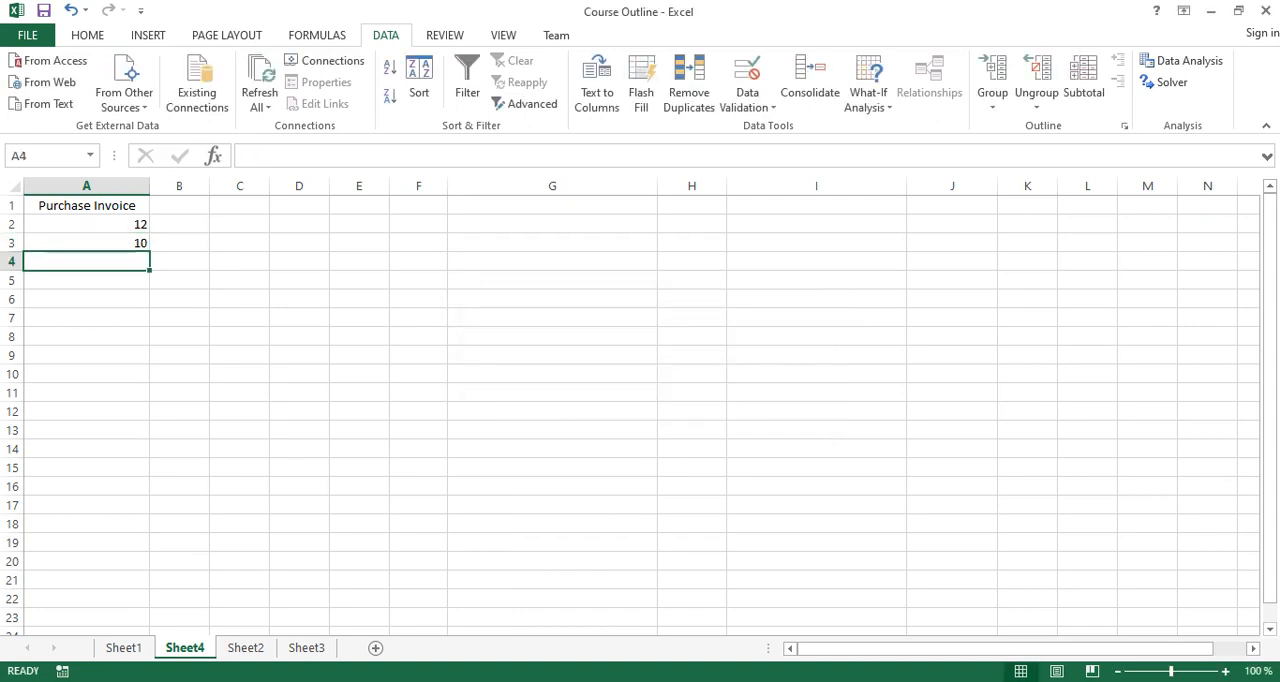
pyautogui.write('10')
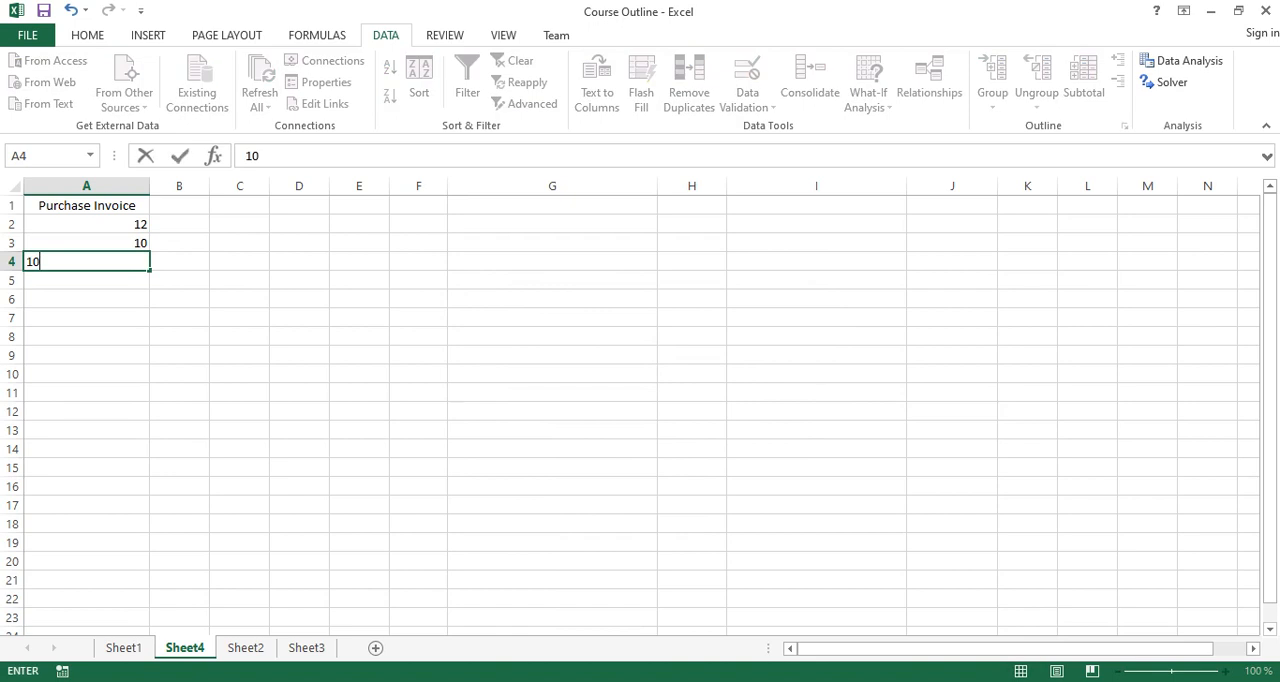
pyautogui.press('Return')
pyautogui.press('Escape')
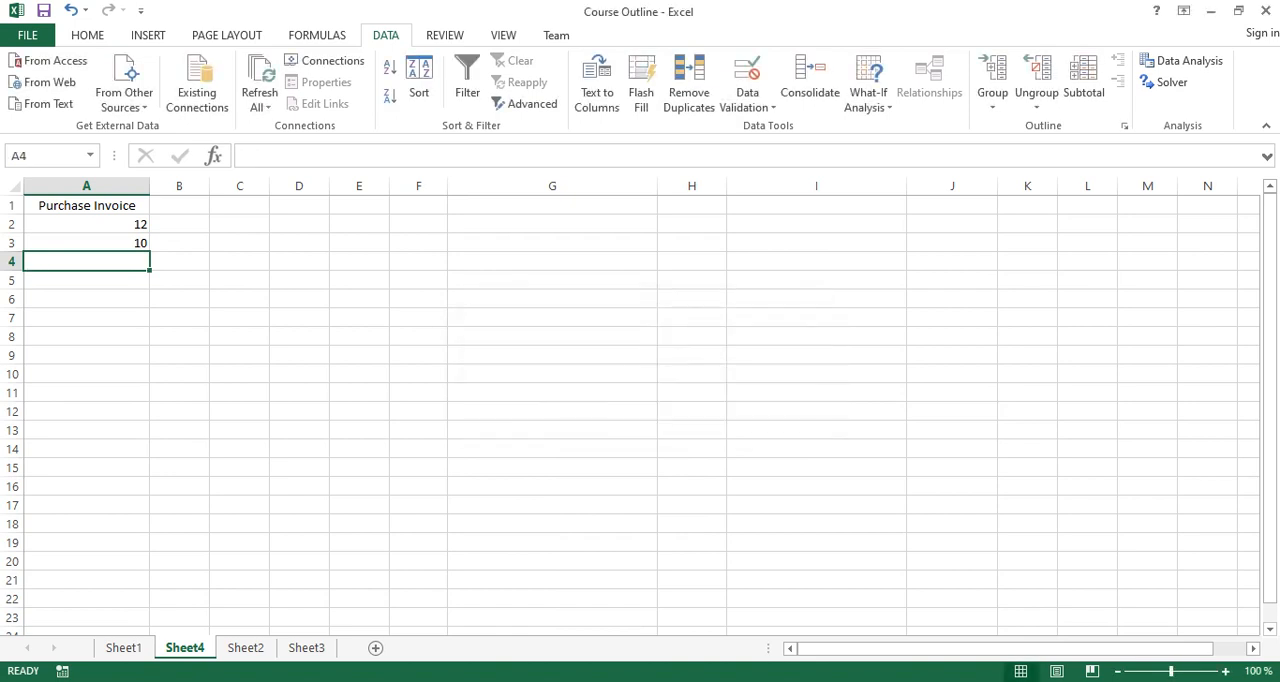
# Try the duplicate 12 in A4, enter the text ASSDD instead, and try to overwrite it with 12.
pyautogui.write('12')
pyautogui.press('Return')
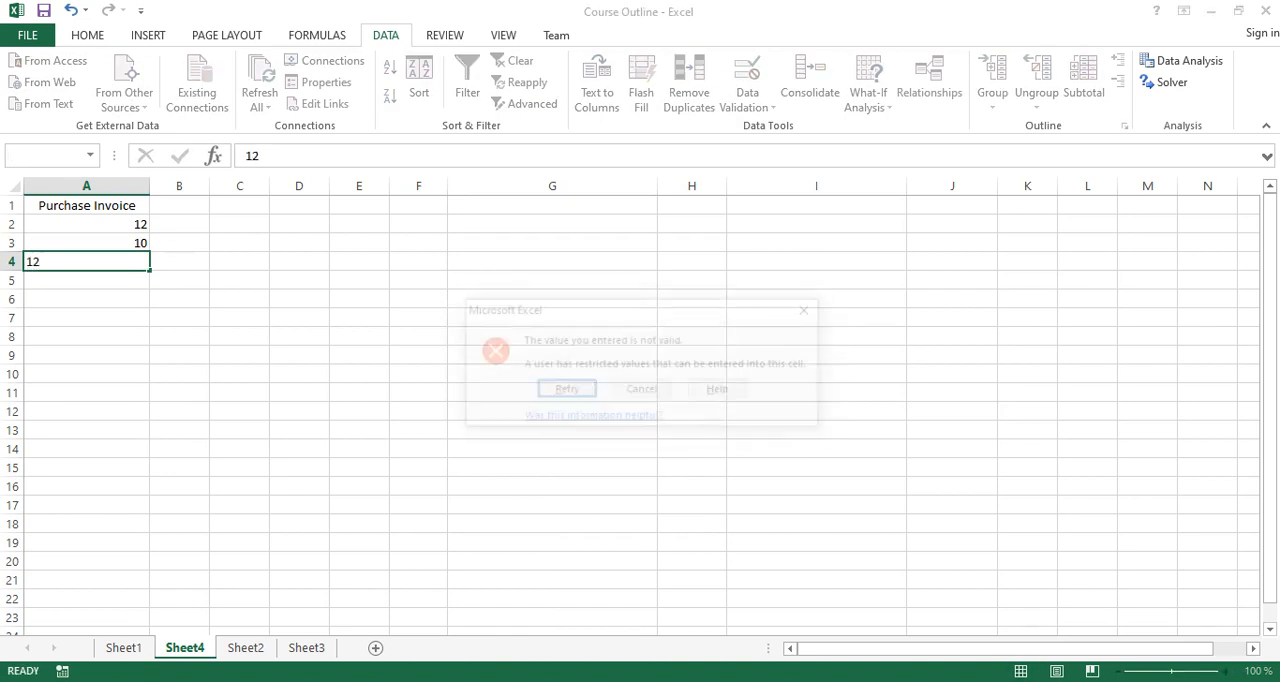
pyautogui.press('Return')
pyautogui.write('ASSDD')
pyautogui.press('Return')
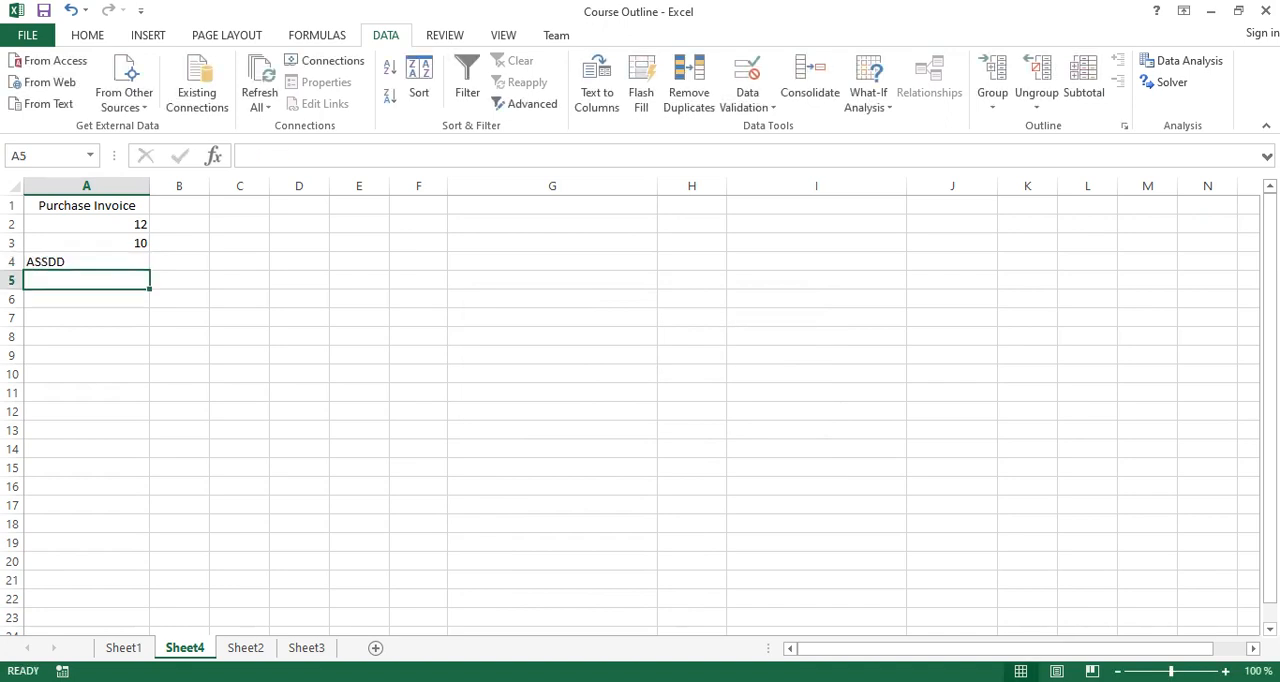
pyautogui.press('Up')
pyautogui.write('12')
pyautogui.press('Return')
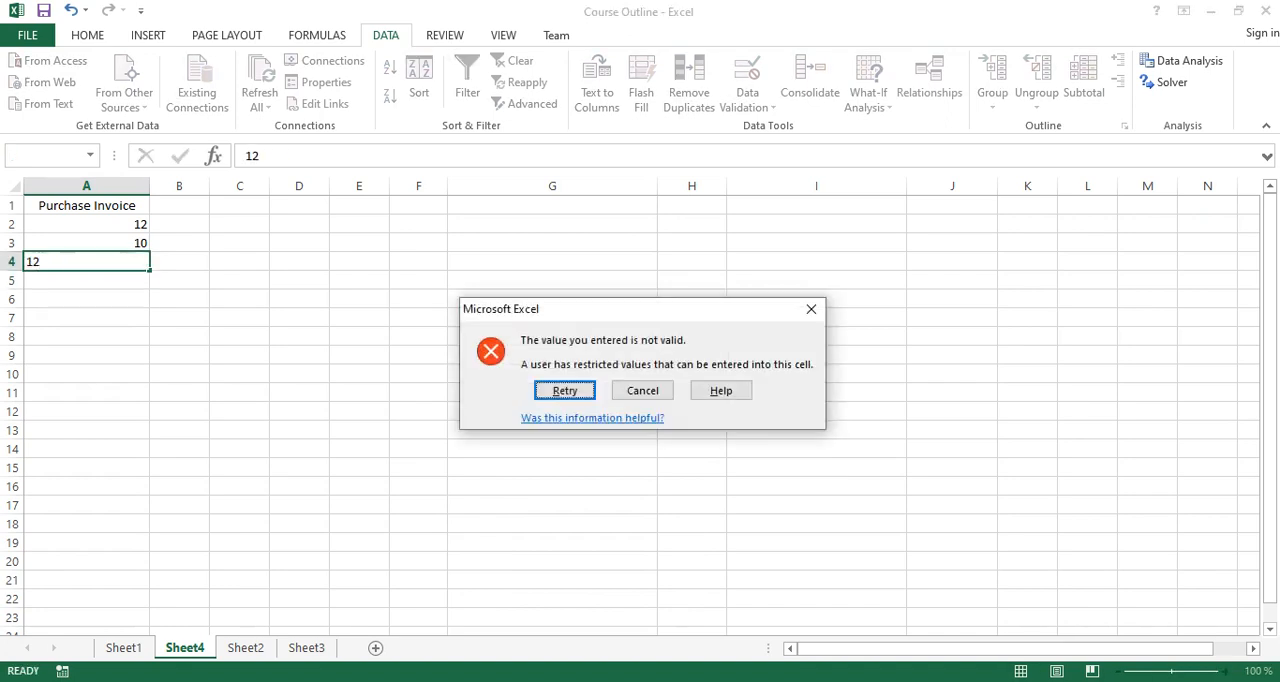
pyautogui.press('Escape')
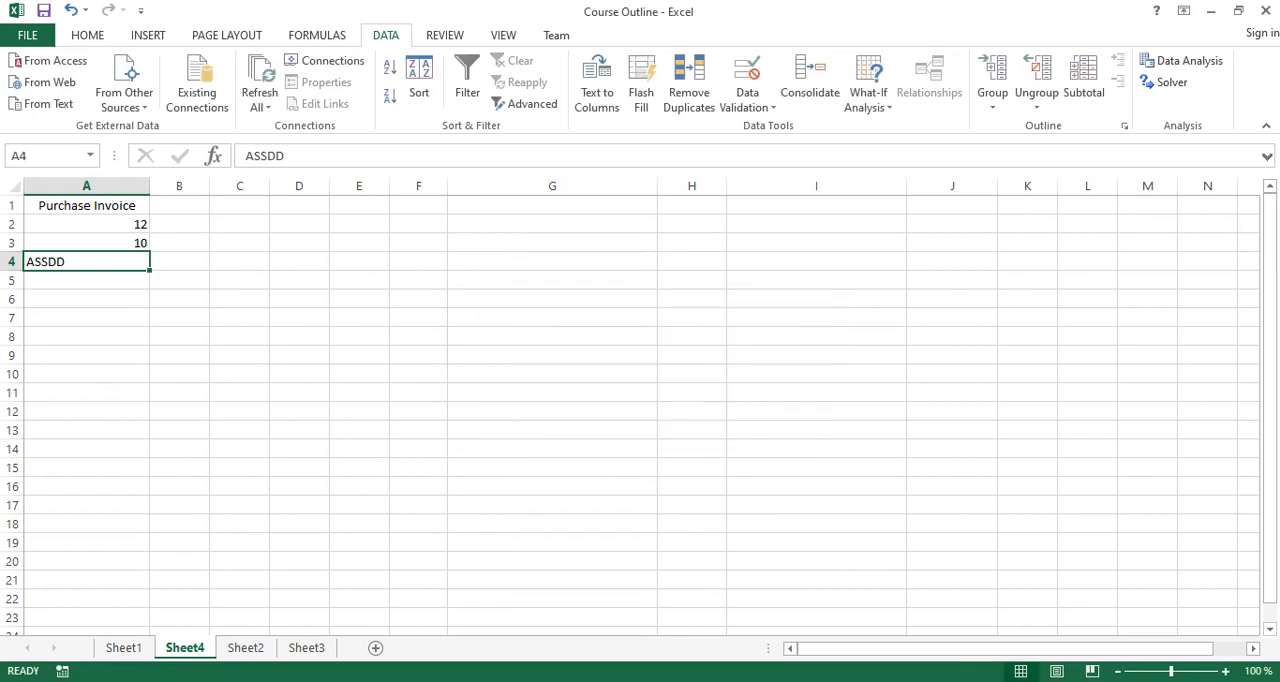
# Enter the unique invoice numbers 11, 43 and 53 in cells A4, A5 and A6.
pyautogui.write('11')
pyautogui.press('Return')
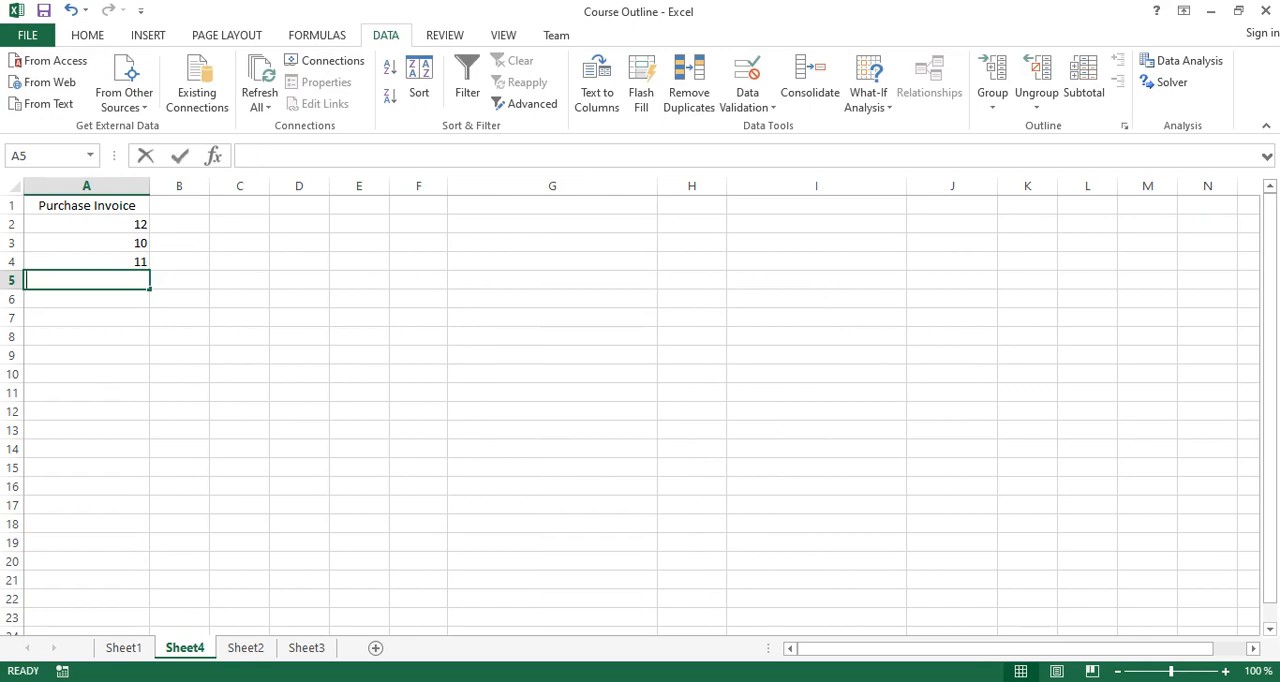
pyautogui.write('43')
pyautogui.press('Return')
pyautogui.write('53')
pyautogui.press('Return')
# Try the duplicate invoice number 12 in A7 and cancel the entry.
pyautogui.write('12')
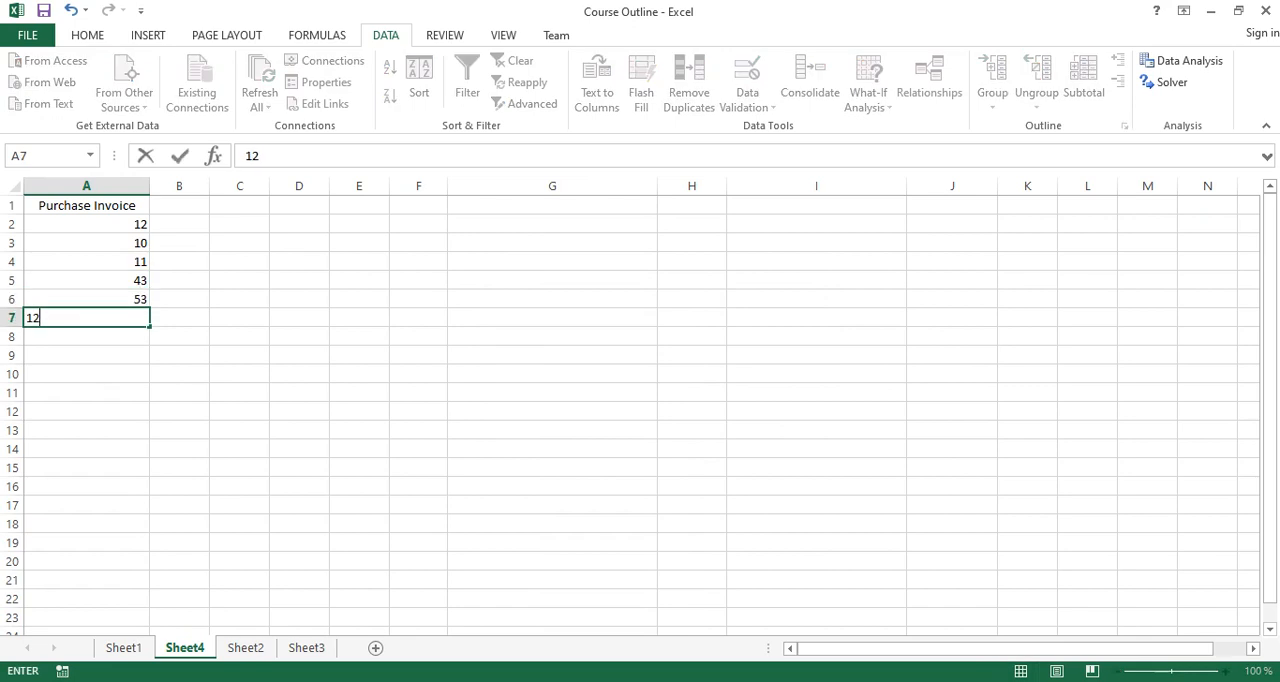
pyautogui.press('Return')
pyautogui.press('Escape')
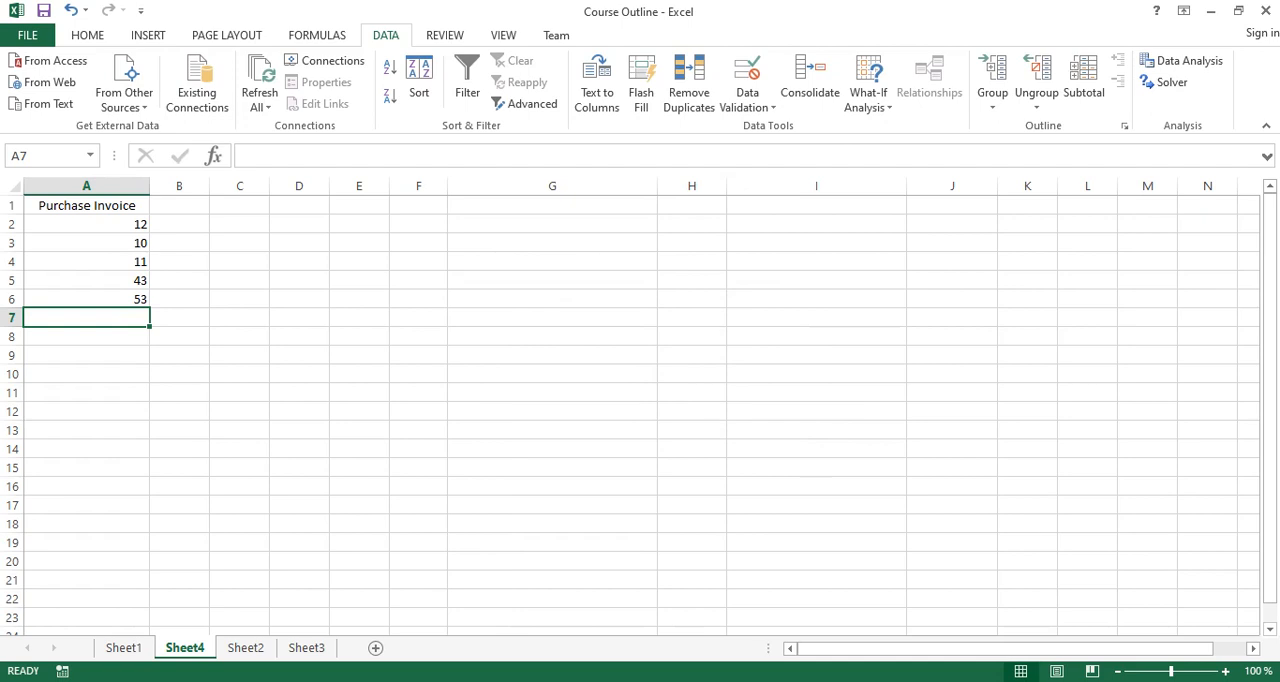
# Try the duplicate 12 in A21, just below the range the rule was filled to, and delete it again.
pyautogui.click(86, 561)
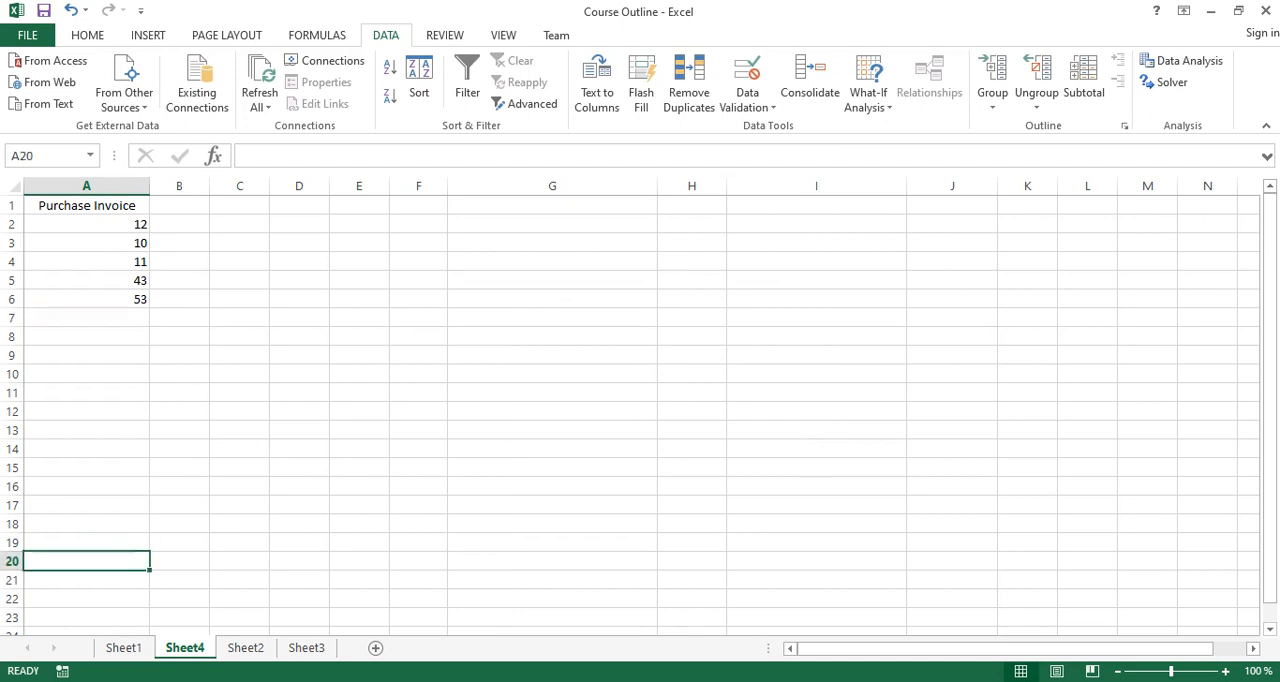
pyautogui.click(86, 580)
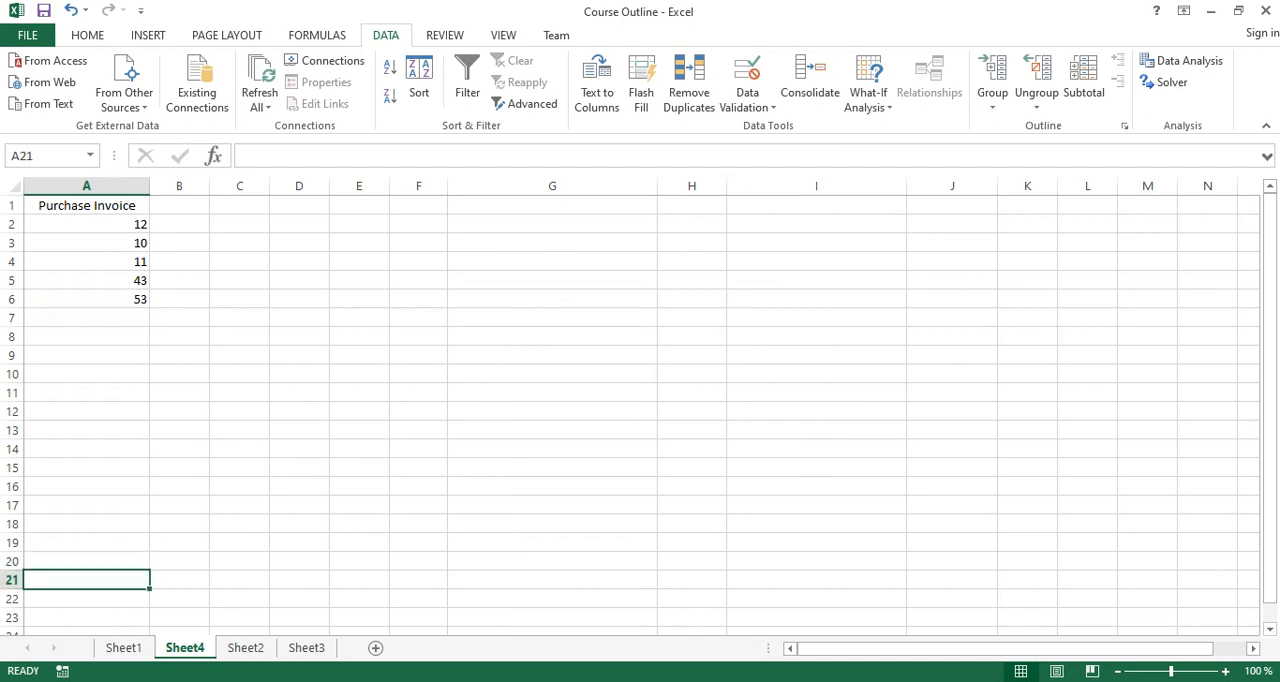
pyautogui.write('12')
pyautogui.press('Return')
pyautogui.click(86, 580)
pyautogui.press('Delete')
# Enter the invoice numbers 89 in A7 and 21 in A8.
pyautogui.click(87, 318)
pyautogui.write('89')
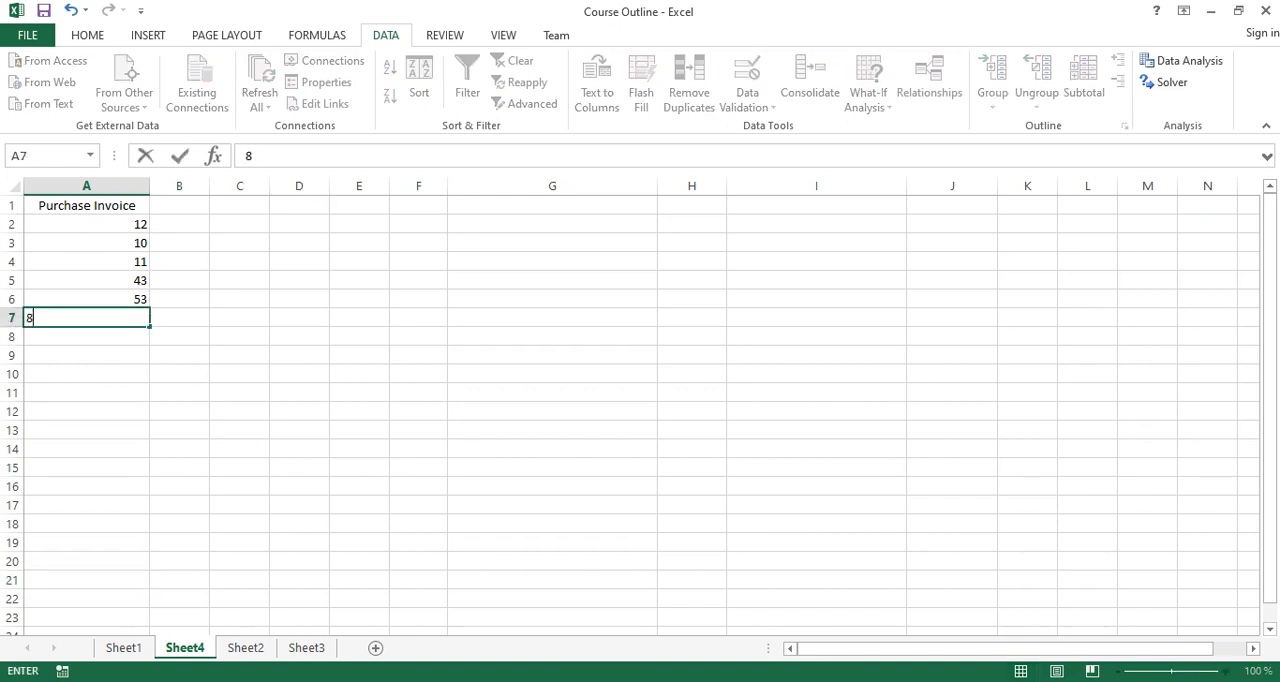
pyautogui.press('Return')
pyautogui.write('21')
pyautogui.press('Return')
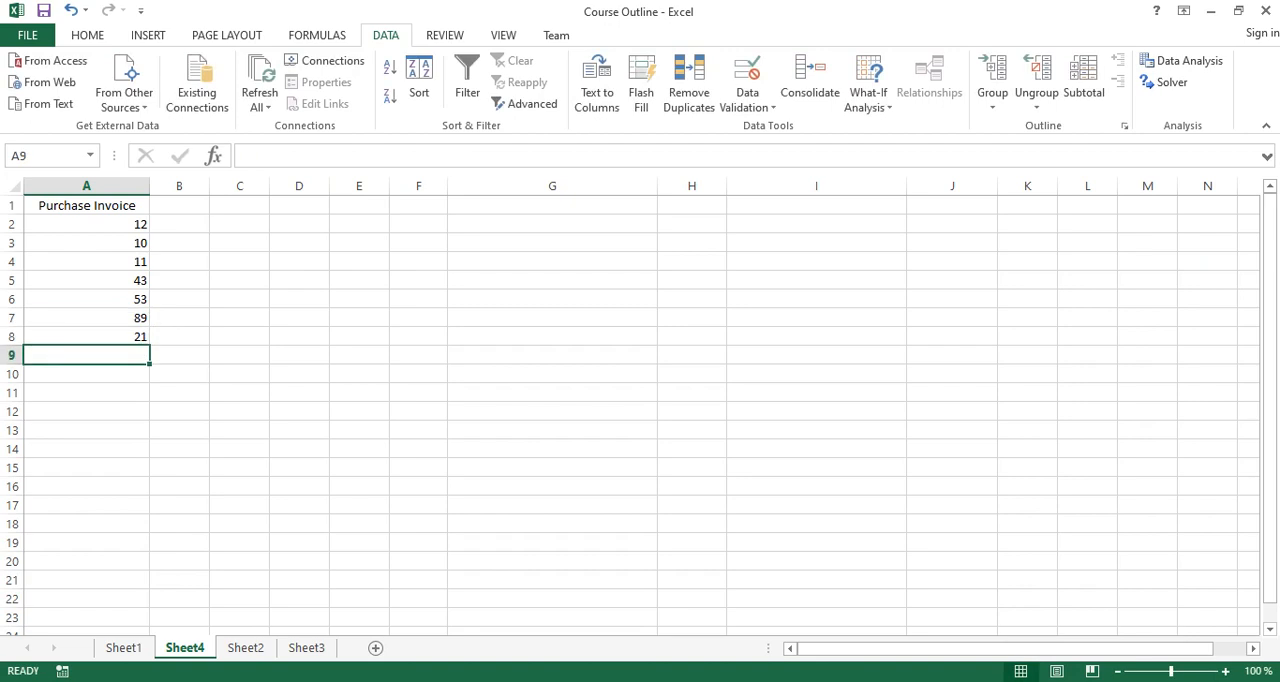
# Try the duplicate invoice numbers 12 and 21 in A9, cancelling each entry.
pyautogui.write('12')
pyautogui.press('Return')
pyautogui.press('Escape')
pyautogui.write('21')
pyautogui.press('Return')
pyautogui.press('Escape')
pyautogui.write('12')
pyautogui.press('Return')
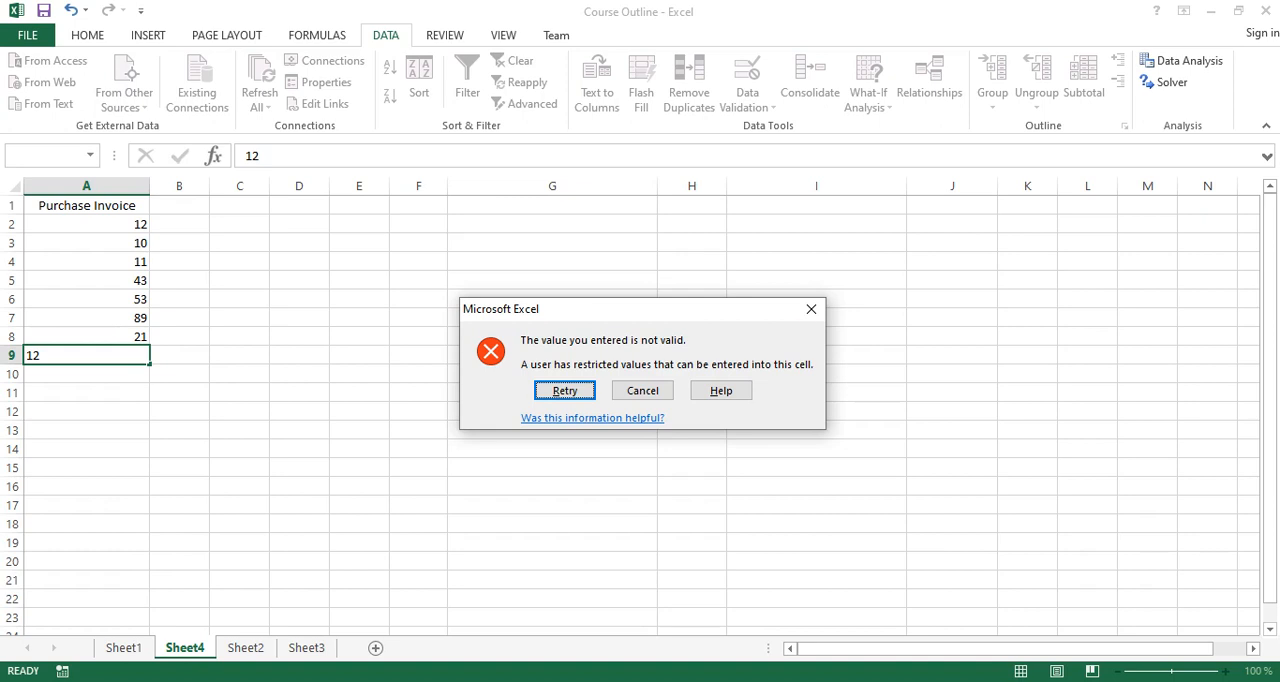
pyautogui.click(811, 309)
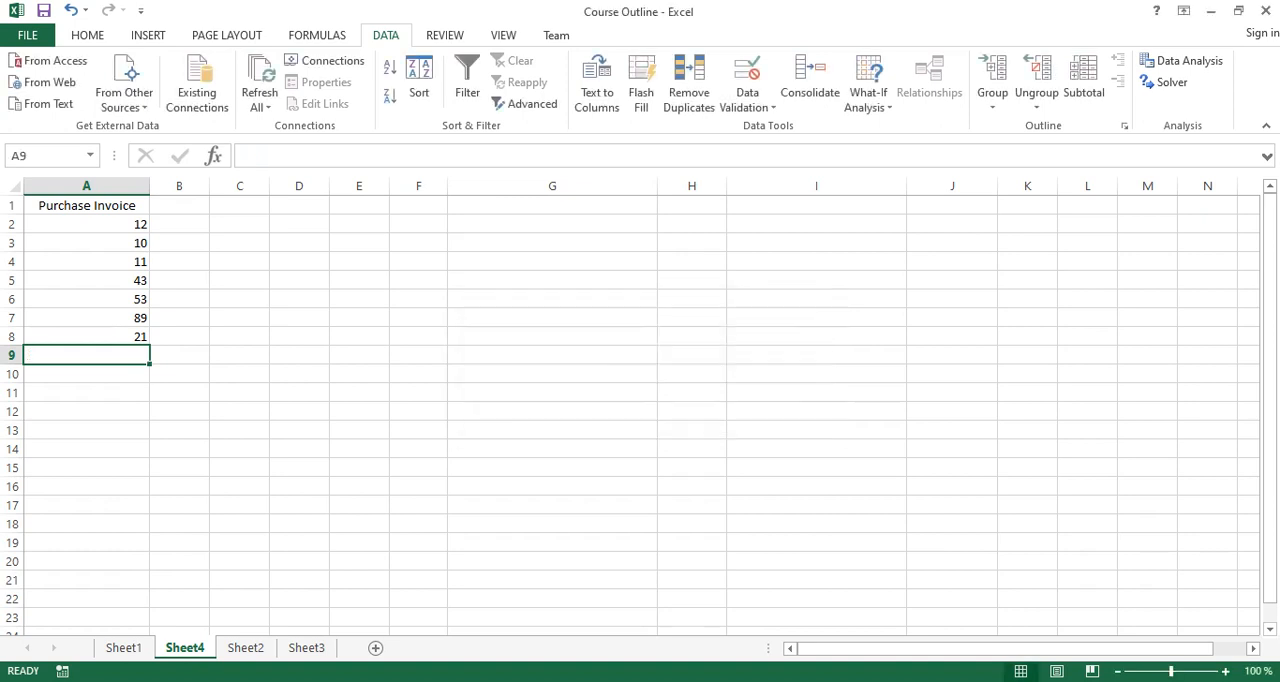
# Open the error alert settings of A2's data validation and title the alert "Duplicate Invoice Number".
pyautogui.click(87, 224)
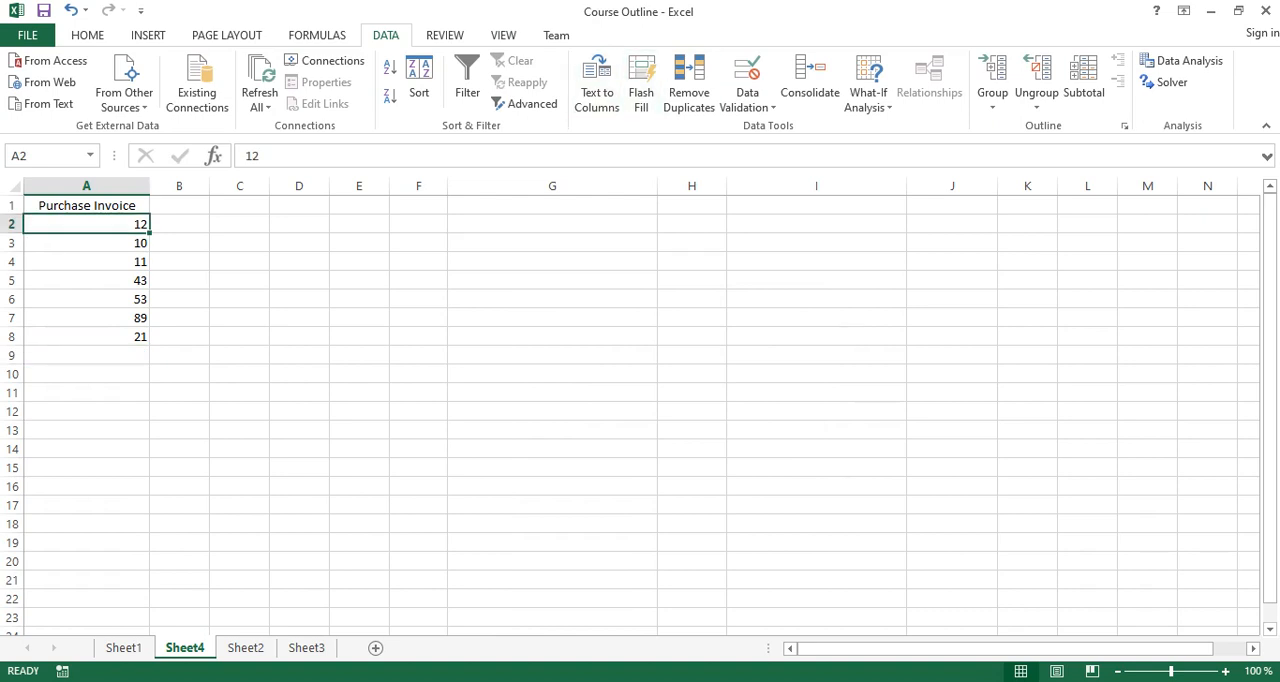
pyautogui.click(747, 100)
pyautogui.click(790, 127)
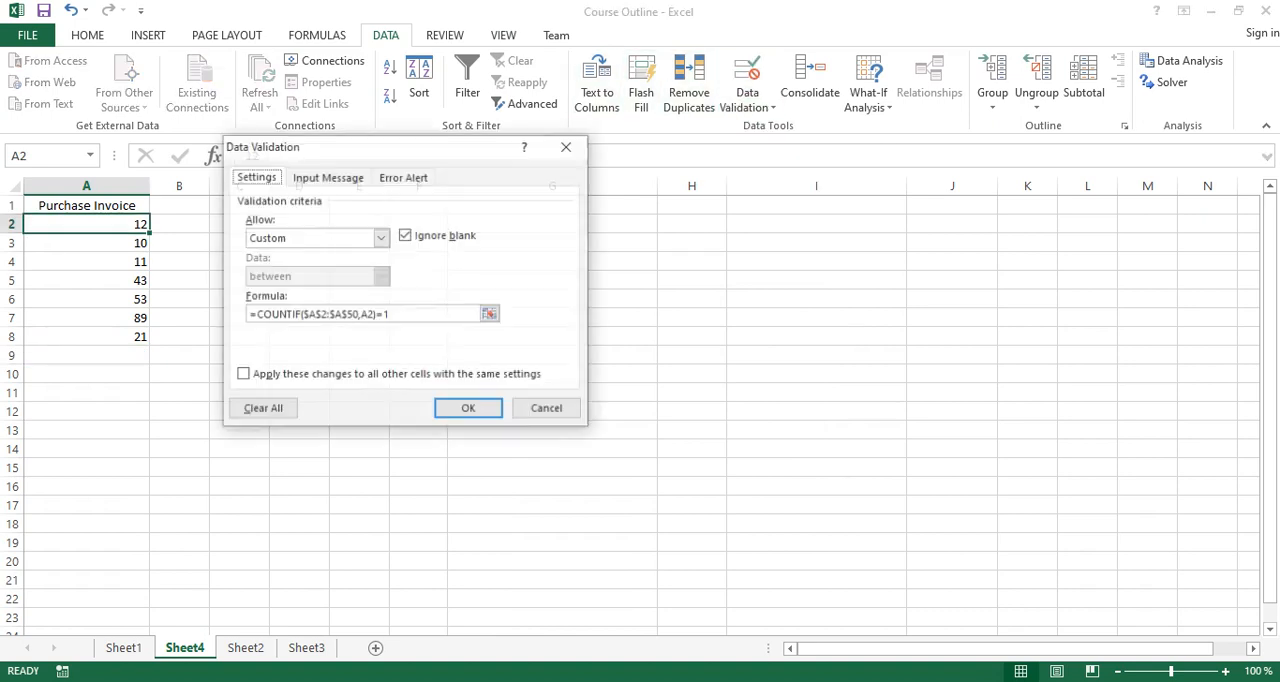
pyautogui.click(404, 176)
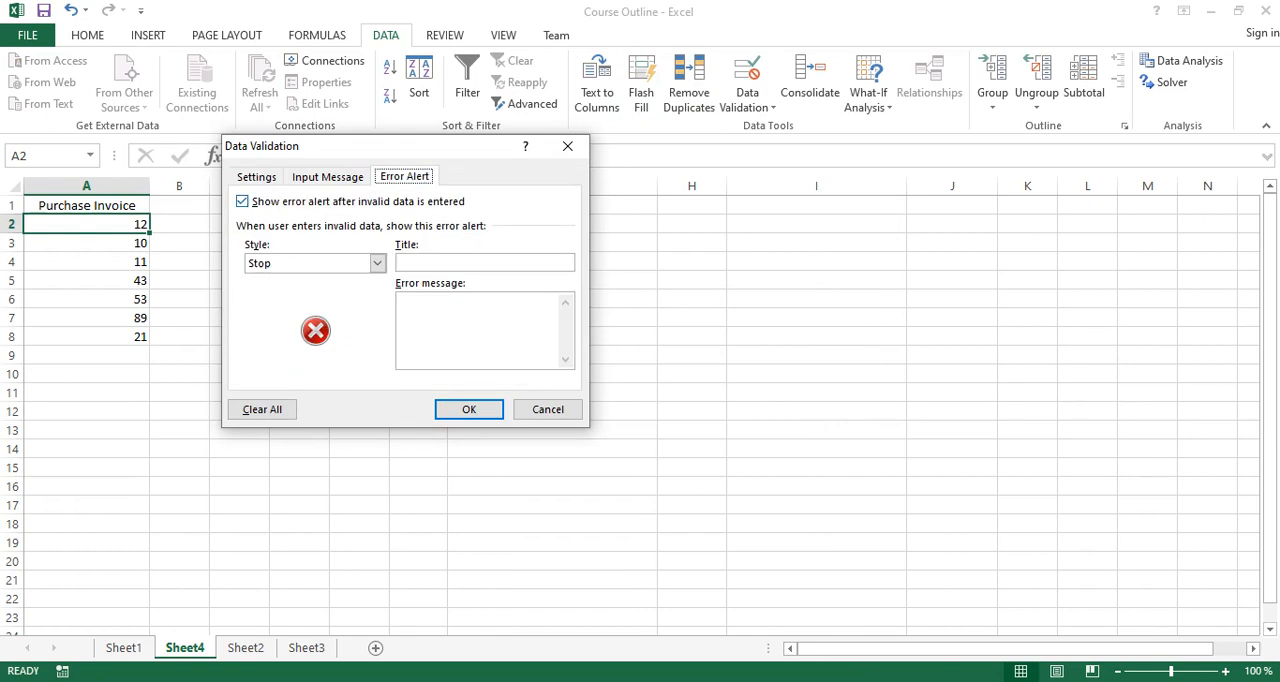
pyautogui.click(430, 263)
pyautogui.write('Duplicate Invoice Number')
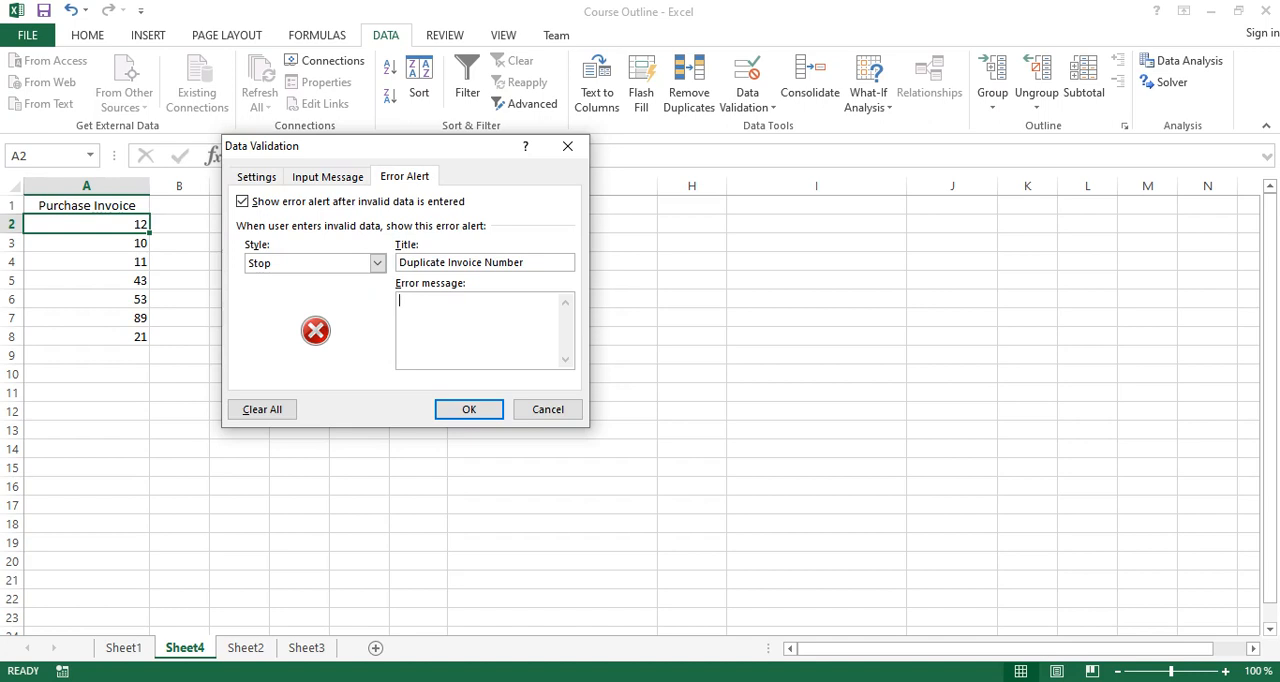
pyautogui.write('The invoice number you are ')
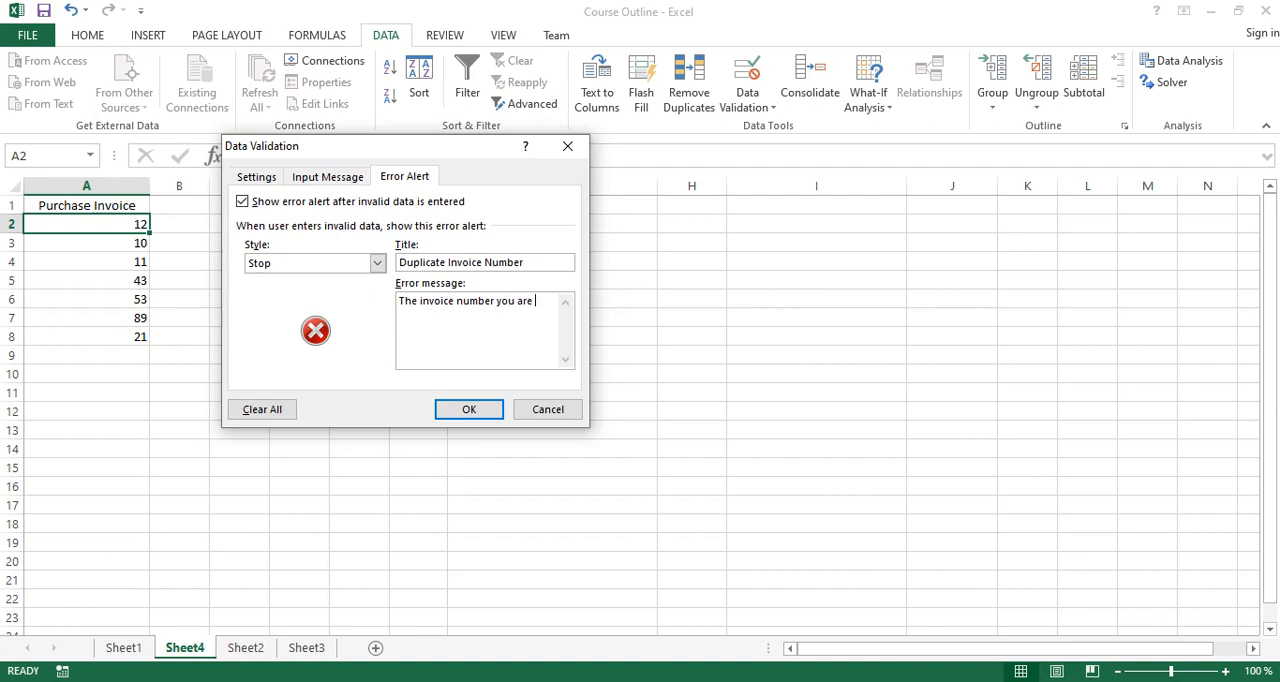
pyautogui.write('trying to')
pyautogui.write(' input alr')
pyautogui.write('eady exi')
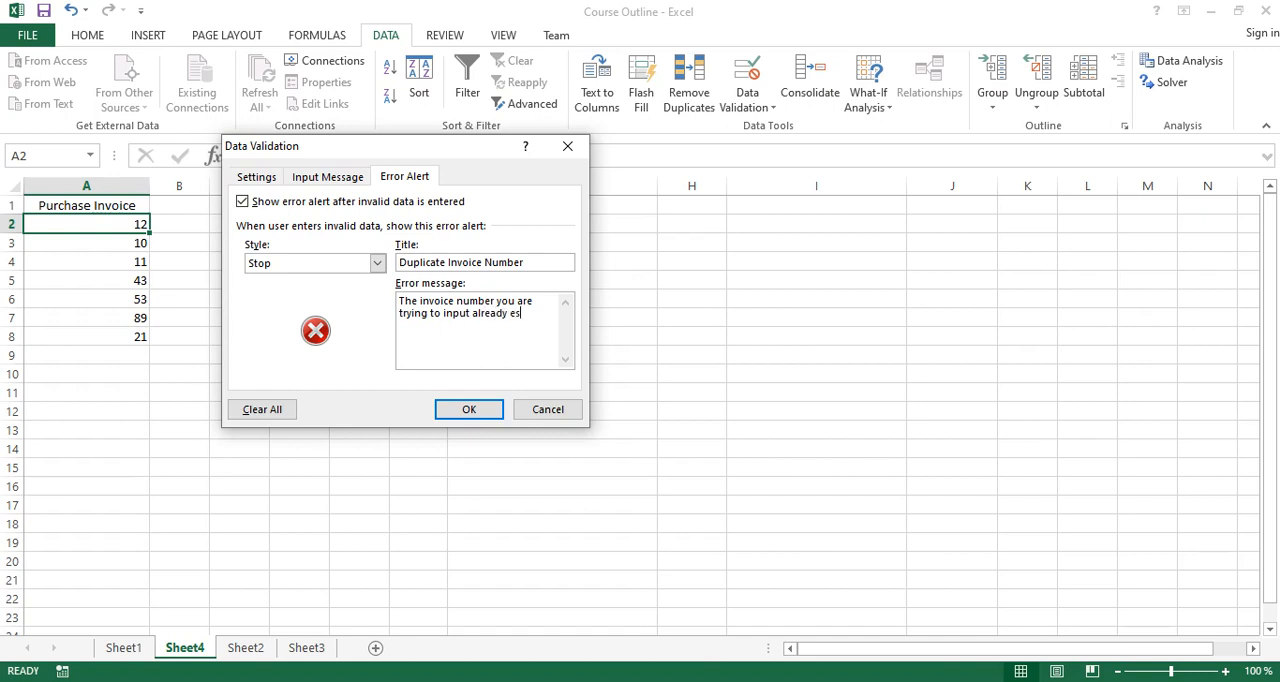
pyautogui.write('st. Please try a different nu')
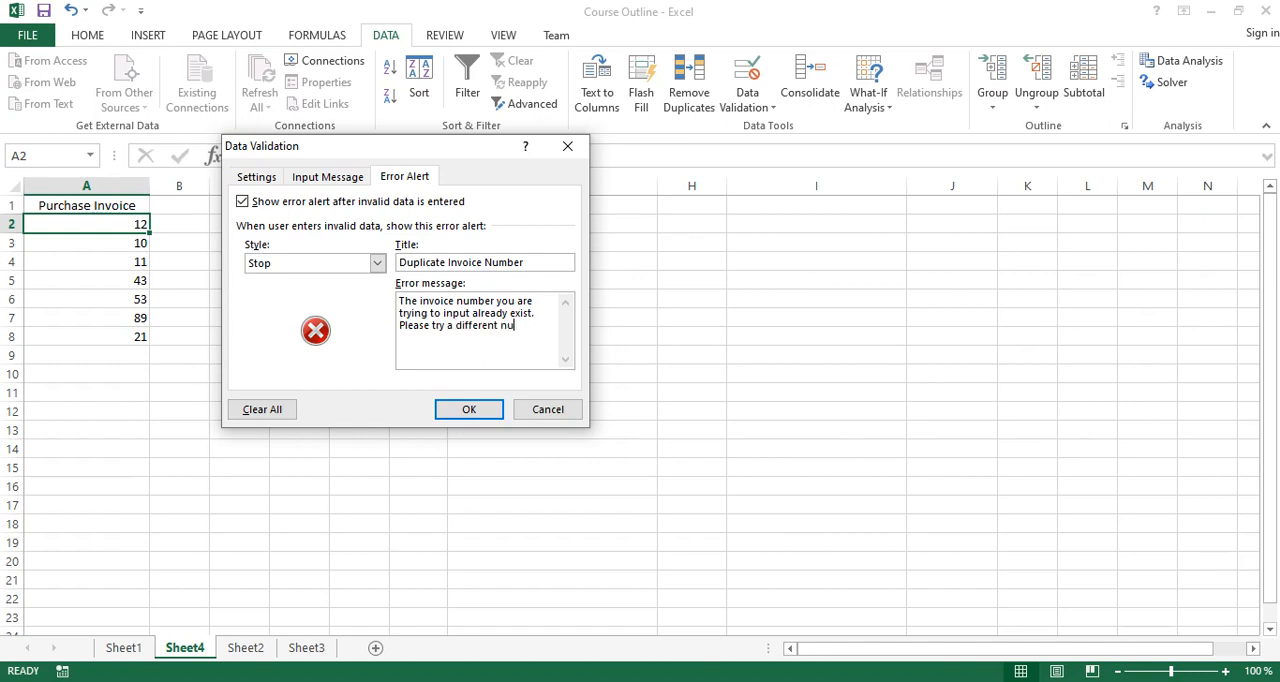
pyautogui.write('mber.')
# Choose Stop as the error alert style and apply the validation changes.
pyautogui.click(377, 262)
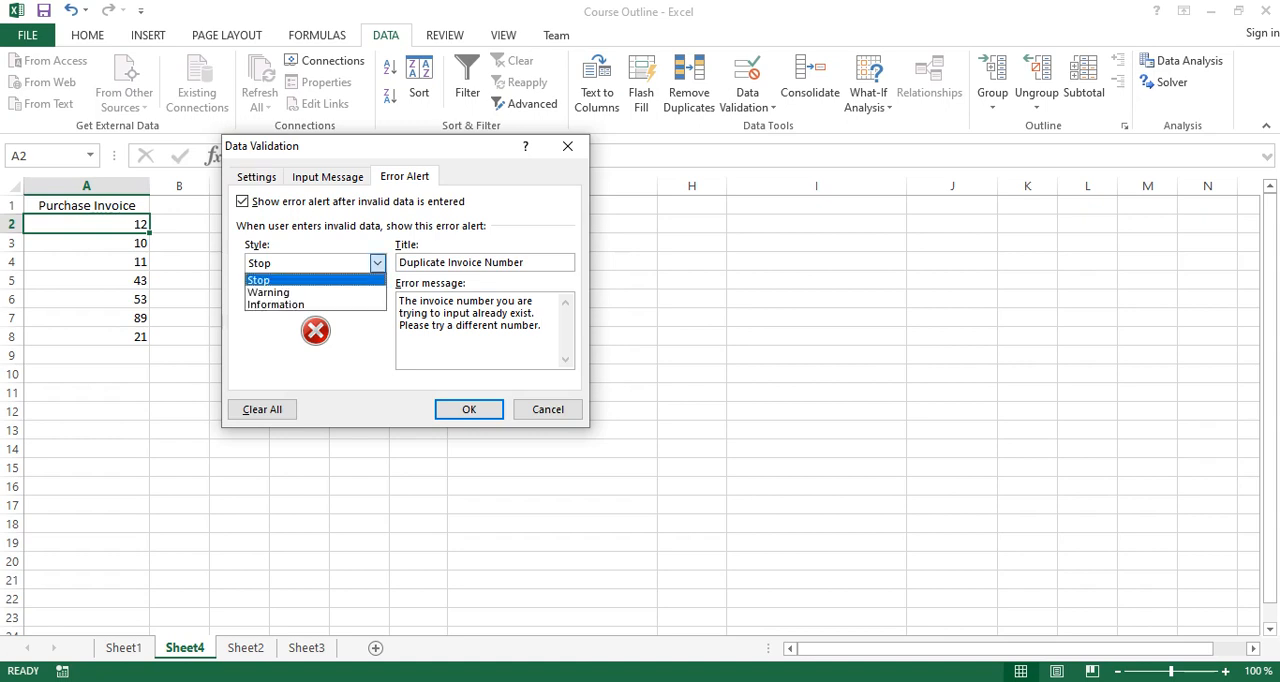
pyautogui.click(315, 280)
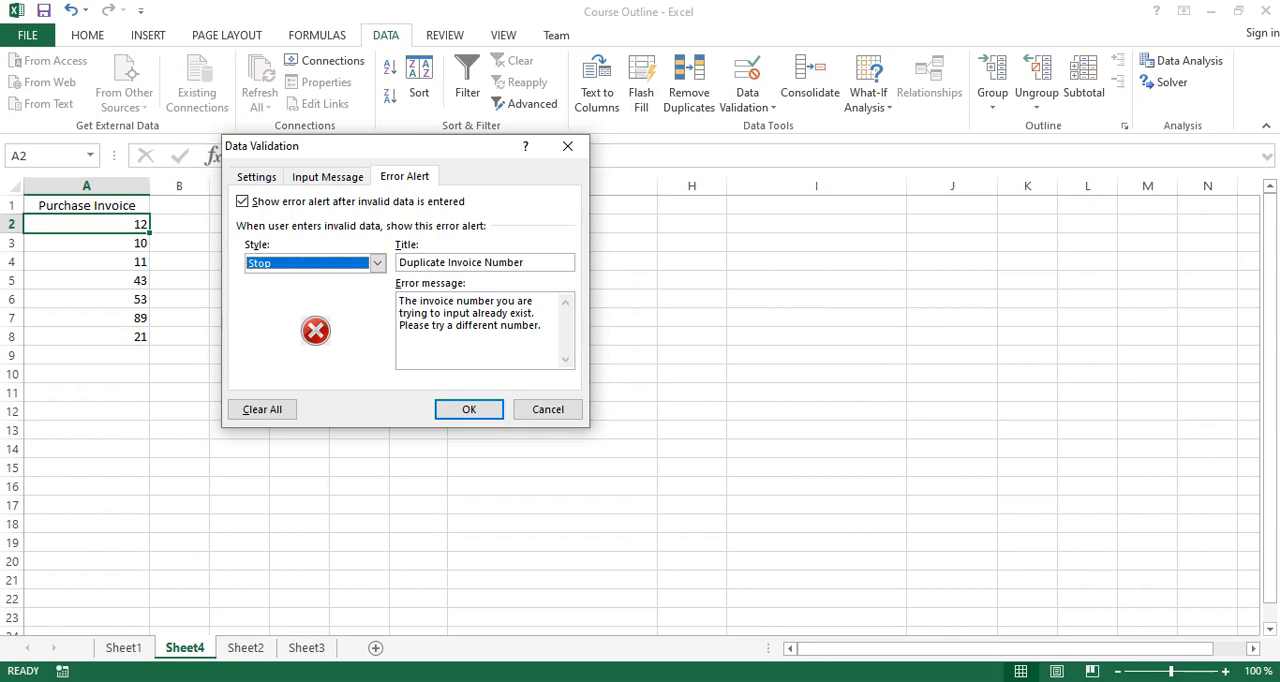
pyautogui.click(469, 409)
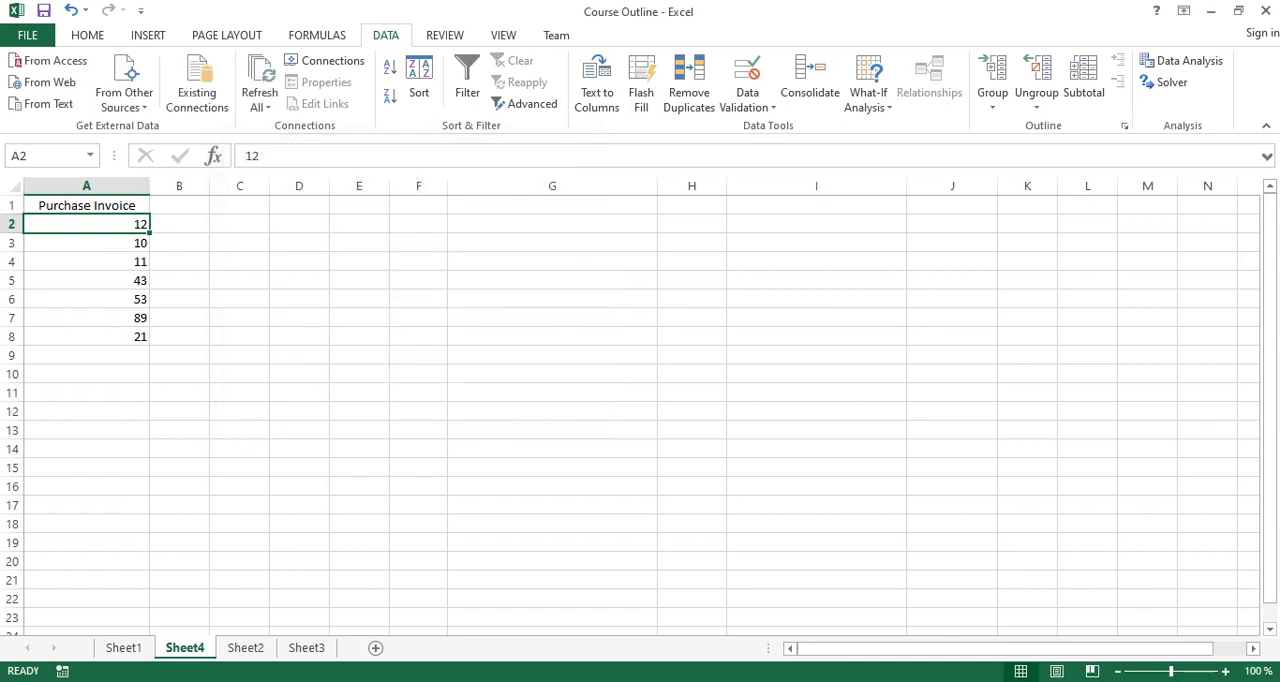
# Clear cells A2 through A9 and fill the validated cell A2 down through A22.
pyautogui.click(86, 355)
pyautogui.moveTo(86, 224); pyautogui.dragTo(86, 355)
pyautogui.press('Delete')
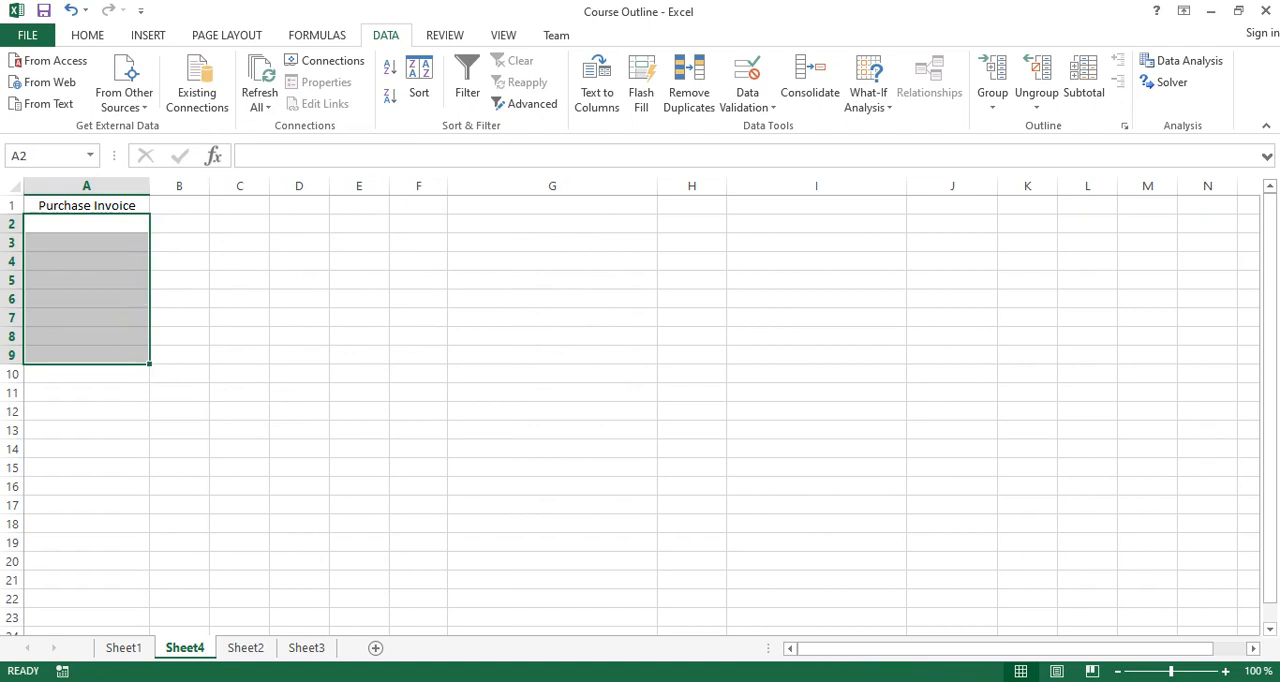
pyautogui.click(86, 224)
pyautogui.moveTo(150, 232); pyautogui.dragTo(150, 606)
# Enter 12 in A2, and test the custom alert by trying the duplicate 12 in A3.
pyautogui.click(86, 224)
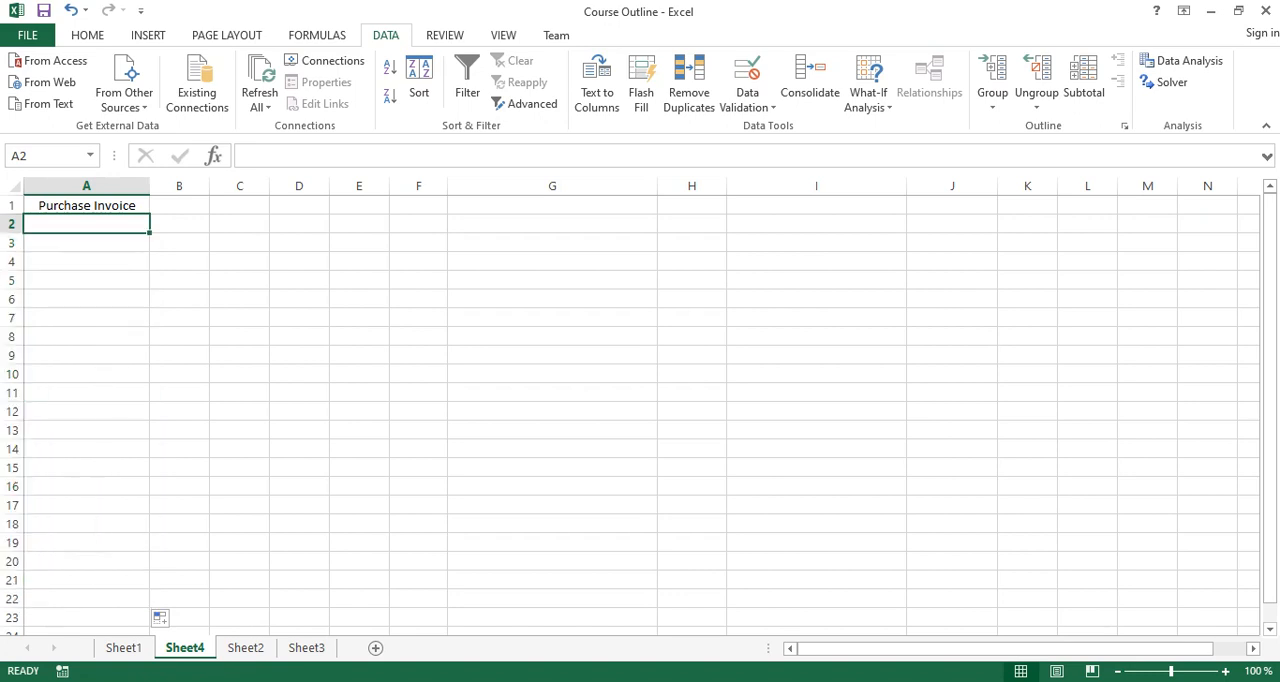
pyautogui.write('12')
pyautogui.press('Return')
pyautogui.write('12')
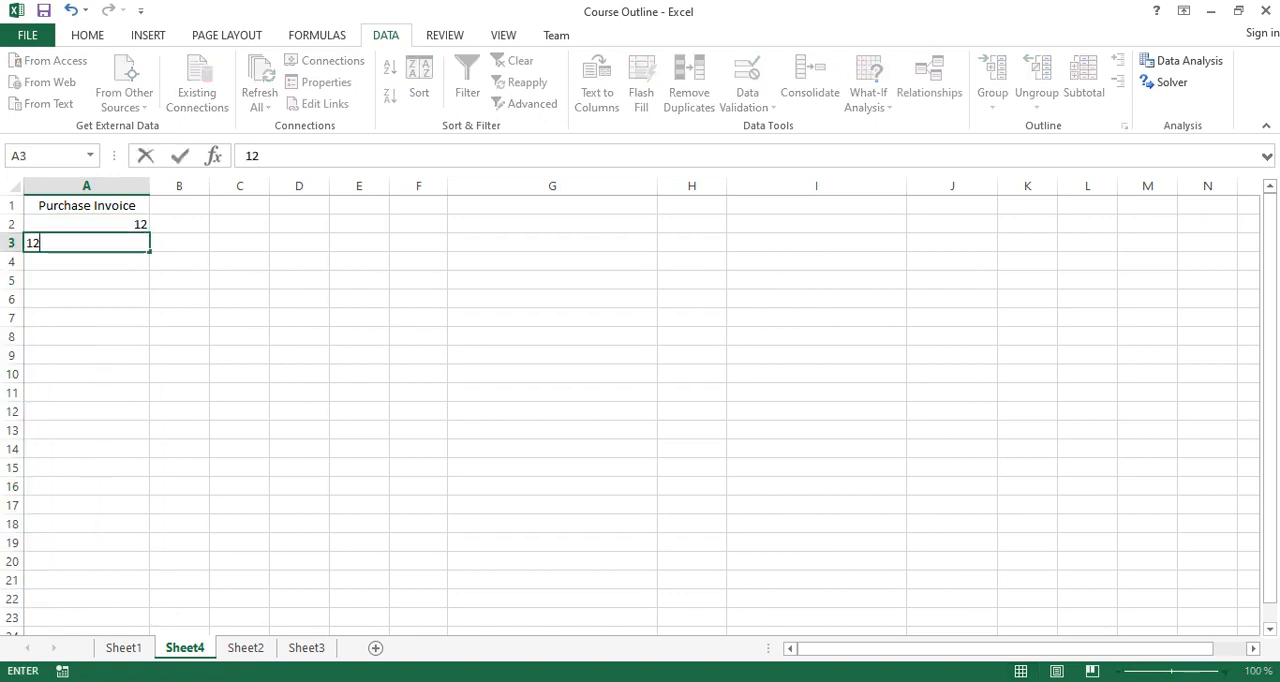
pyautogui.press('Return')
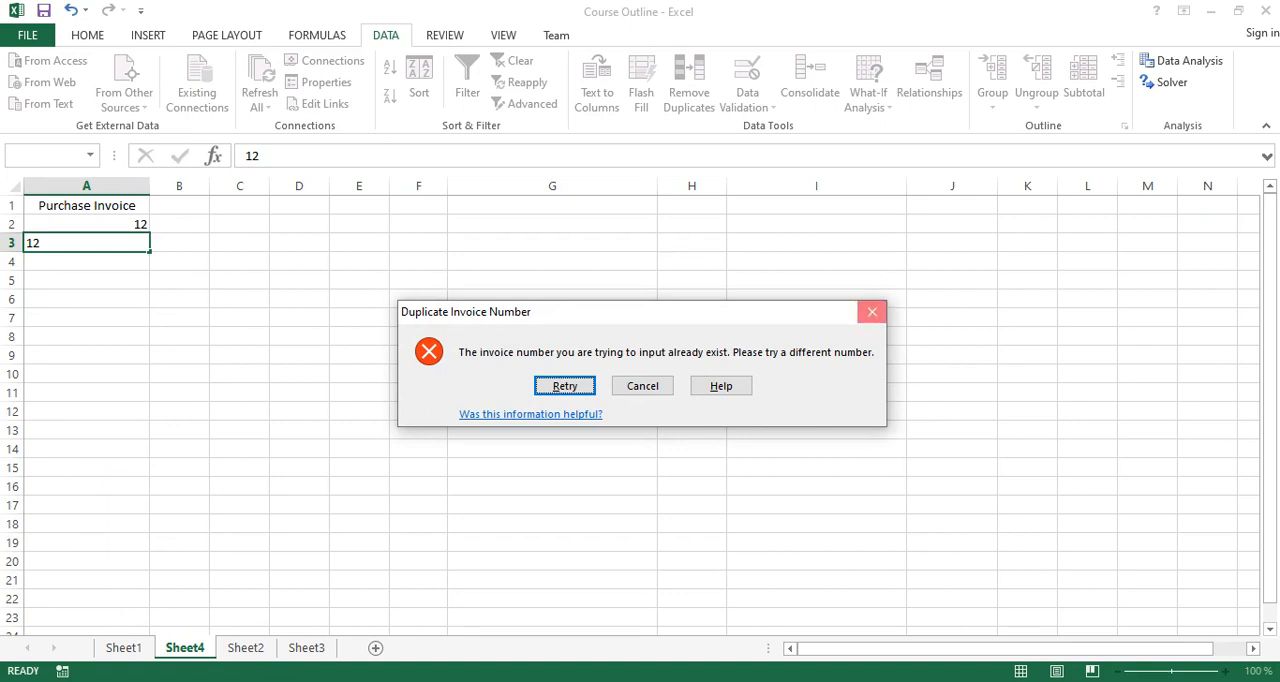
pyautogui.click(872, 312)
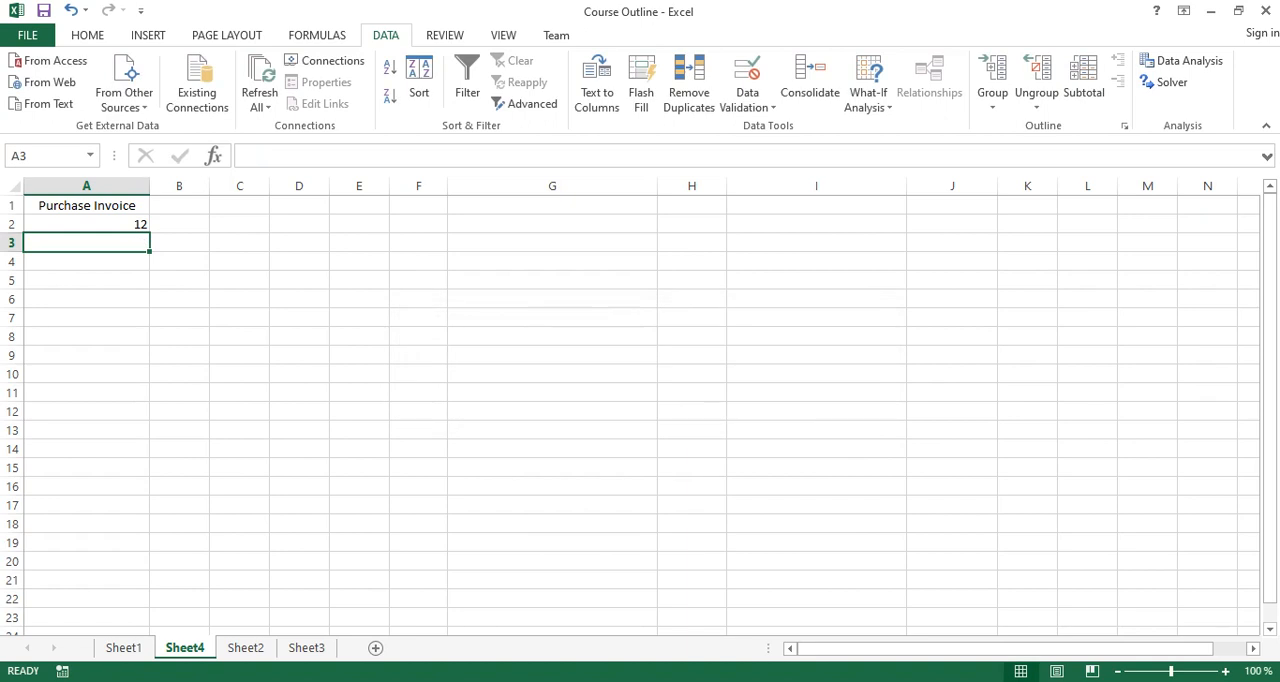